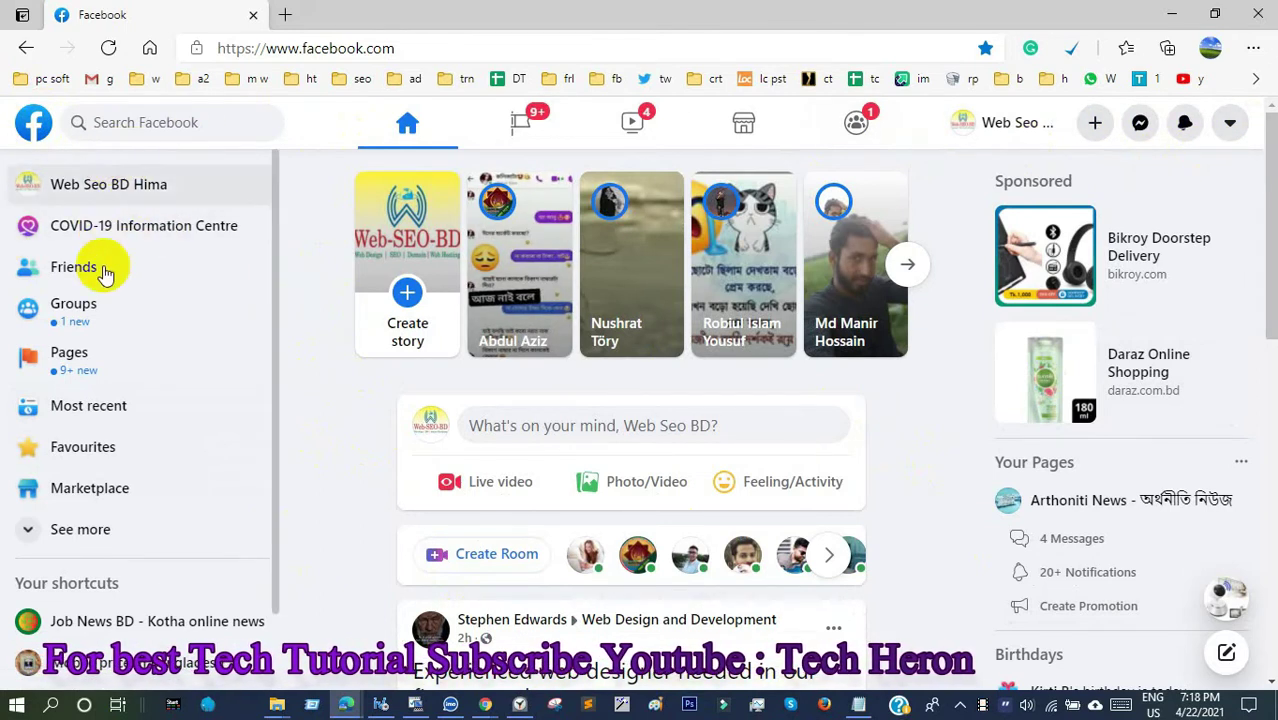
- Start creating a new Facebook page and name it "Sonargaon Shop Dot Com", copying the name from the Notepad notes
click(66, 369)
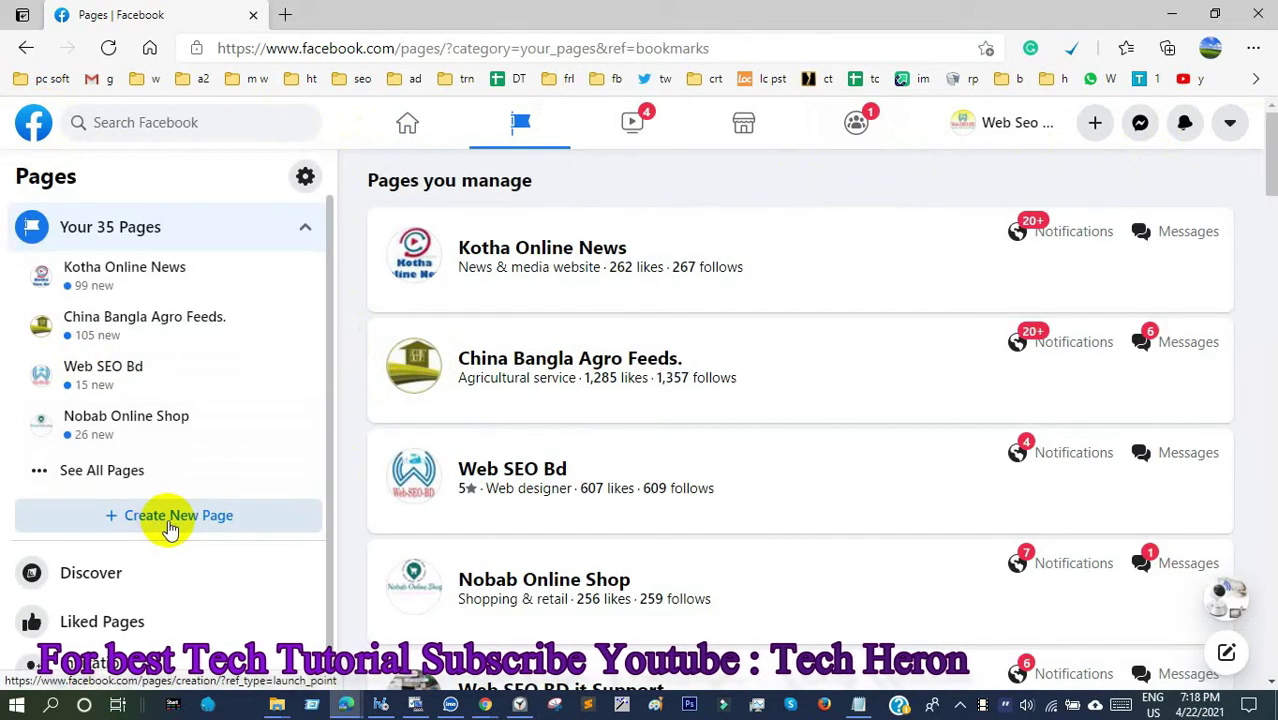
click(203, 528)
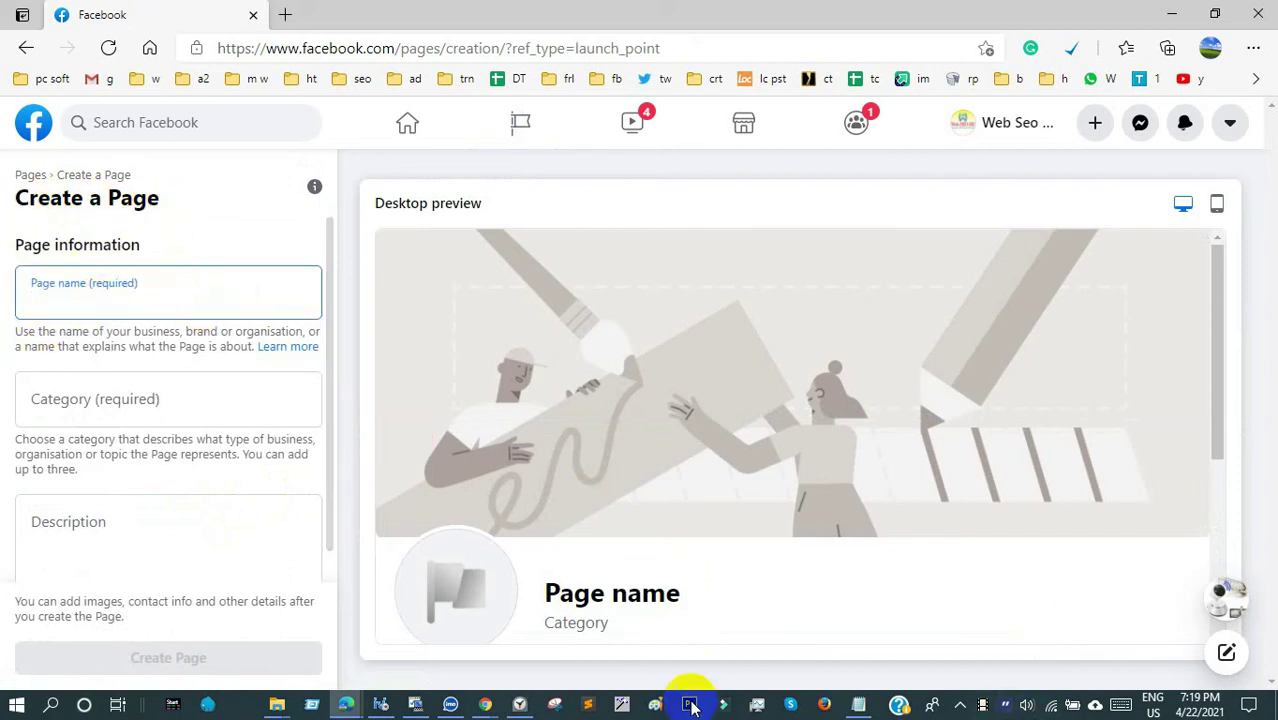
click(866, 704)
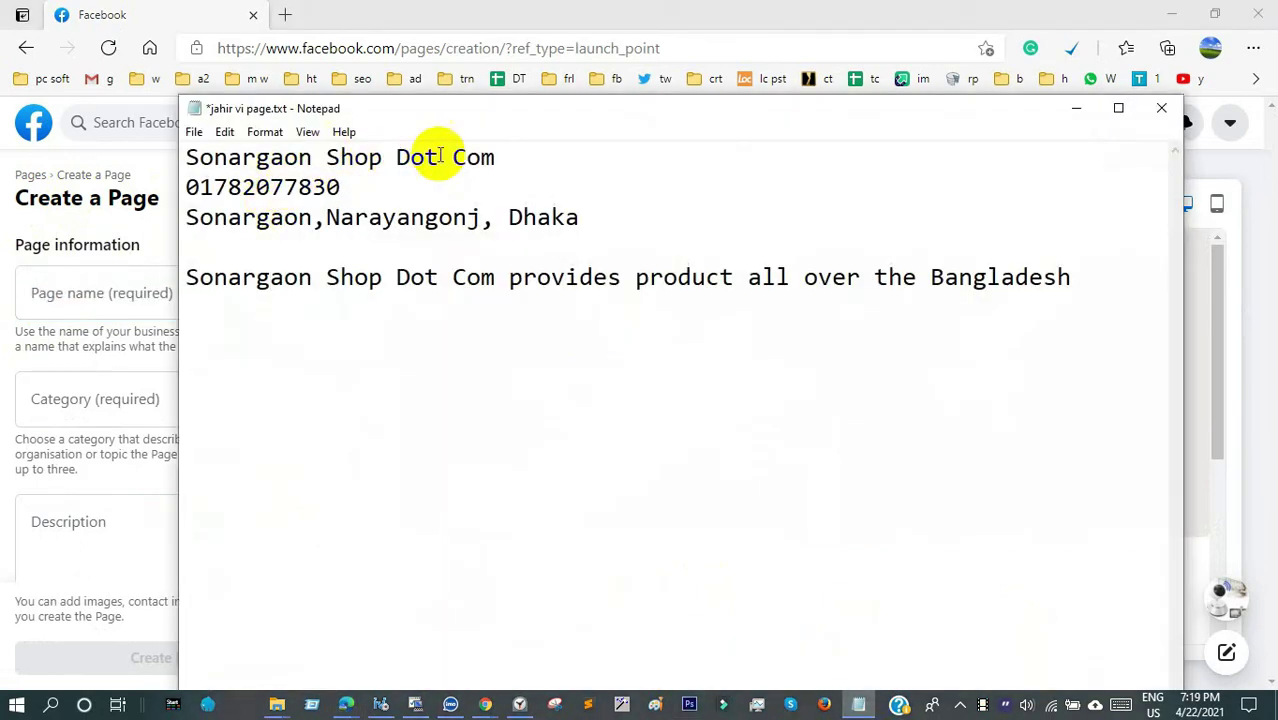
drag(162, 161, 170, 160)
right_click(270, 163)
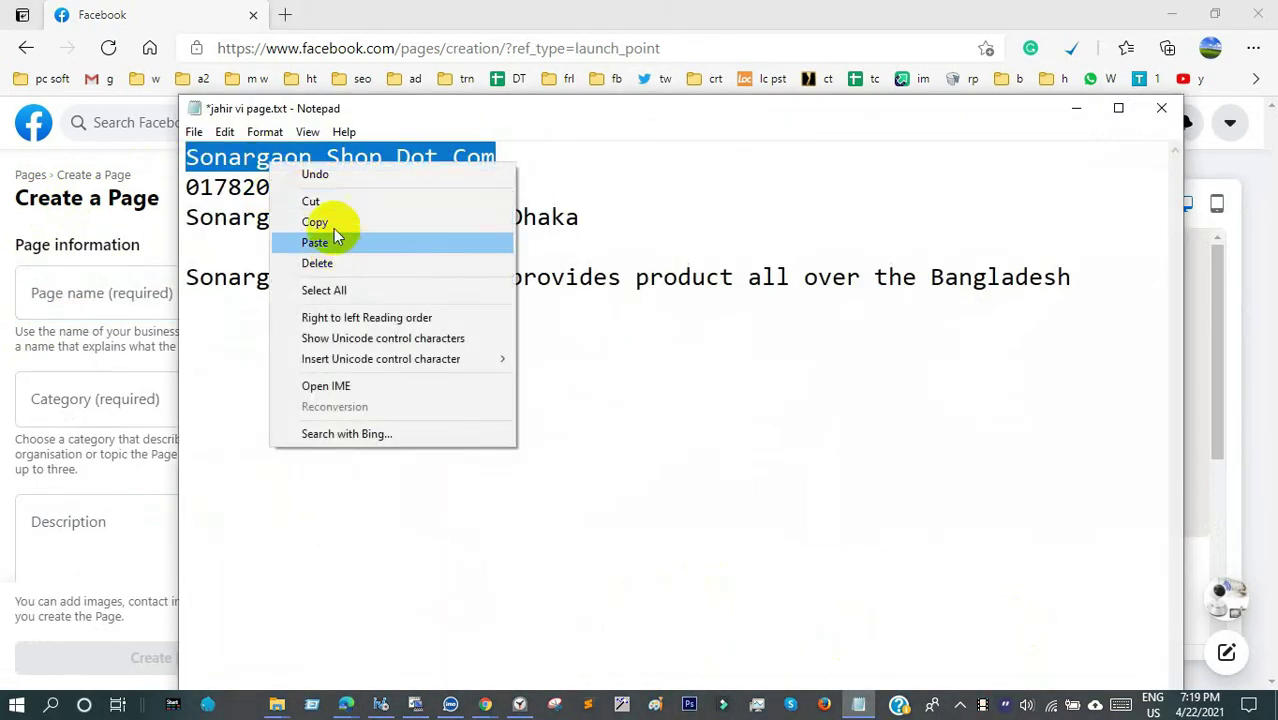
click(333, 221)
click(85, 292)
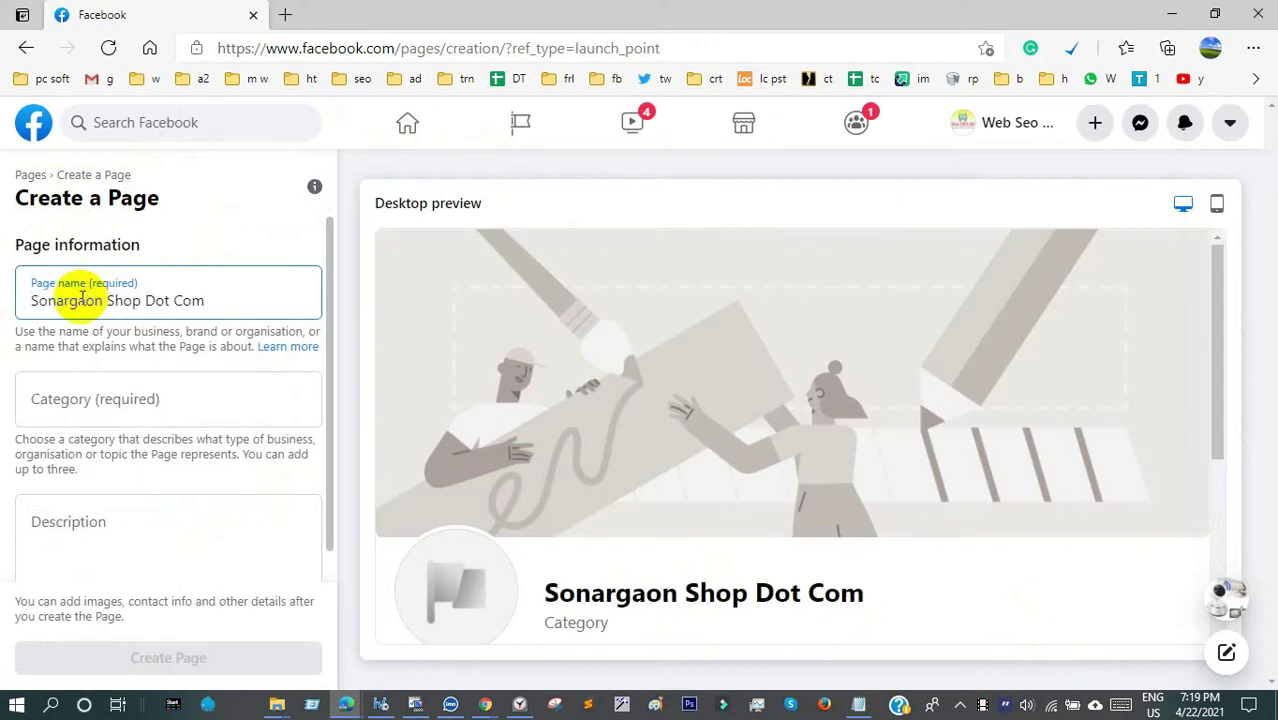
- Set the page category to Shopping & retail by searching for "sho"
click(87, 398)
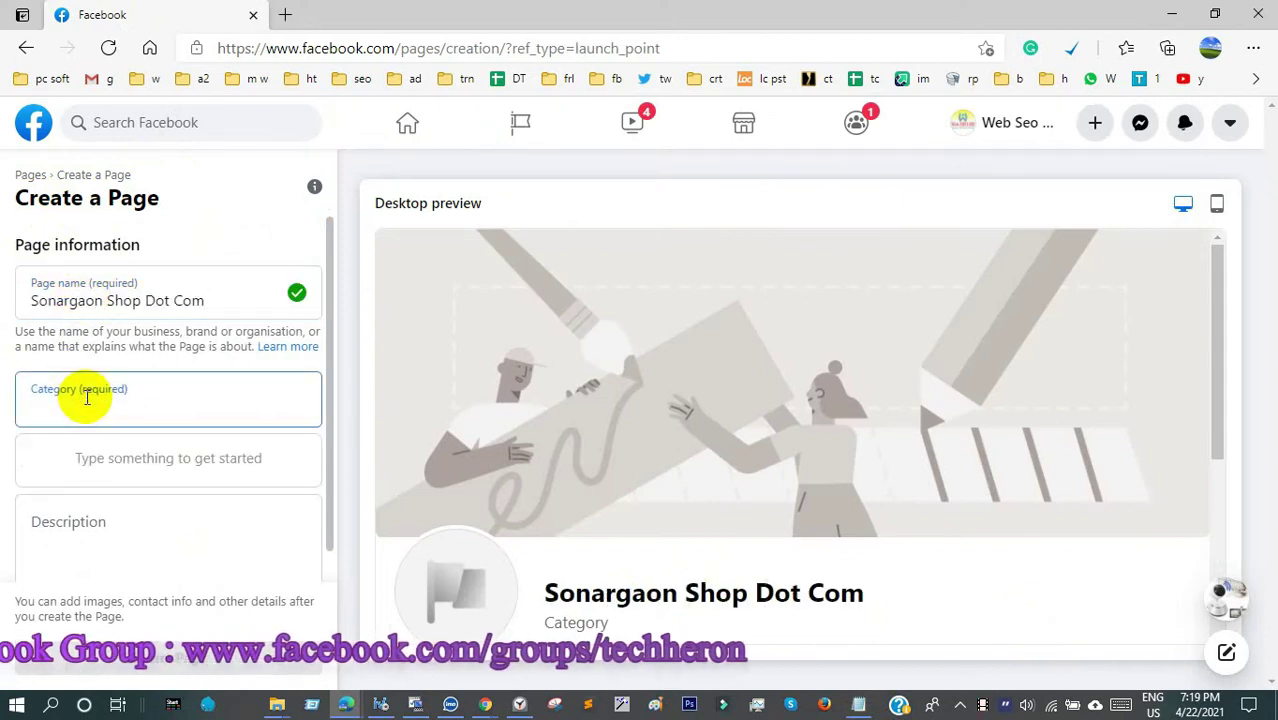
text(sho)
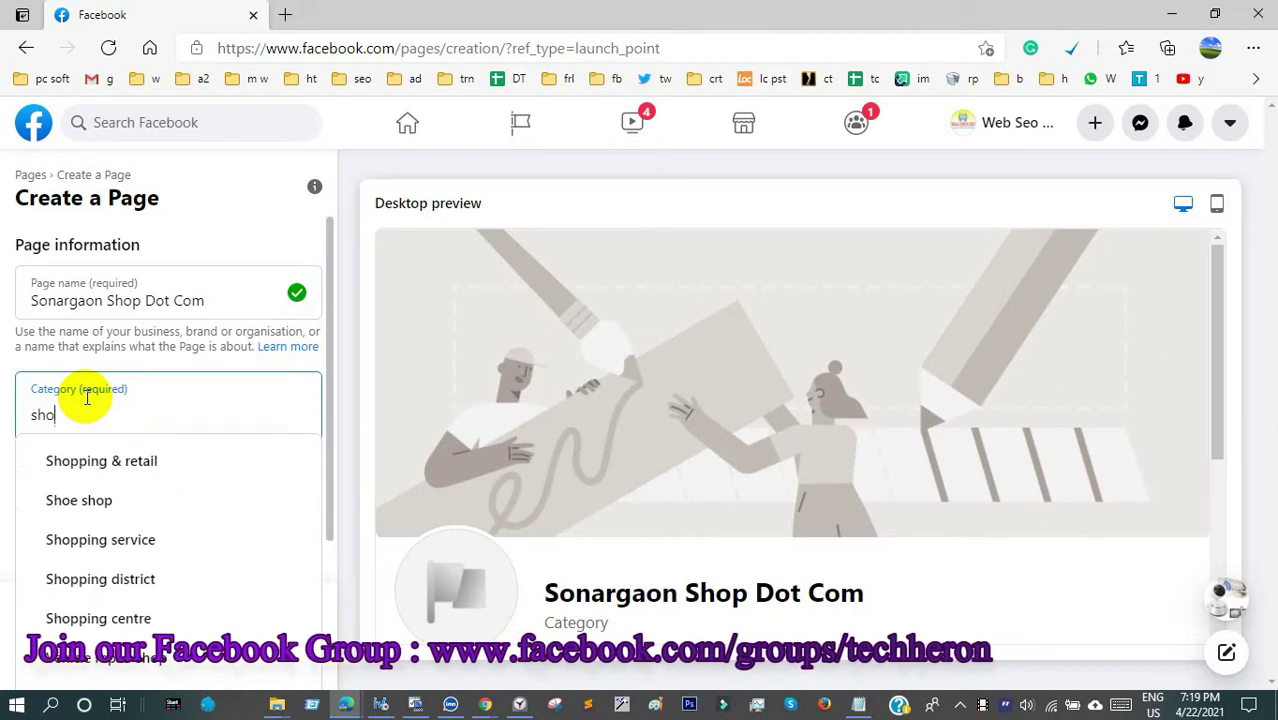
click(152, 462)
- Copy "Sonargaon Shop Dot Com provides product all over the Bangladesh" from the Notepad notes into the description and create the page
scroll(110, 490, down, 1)
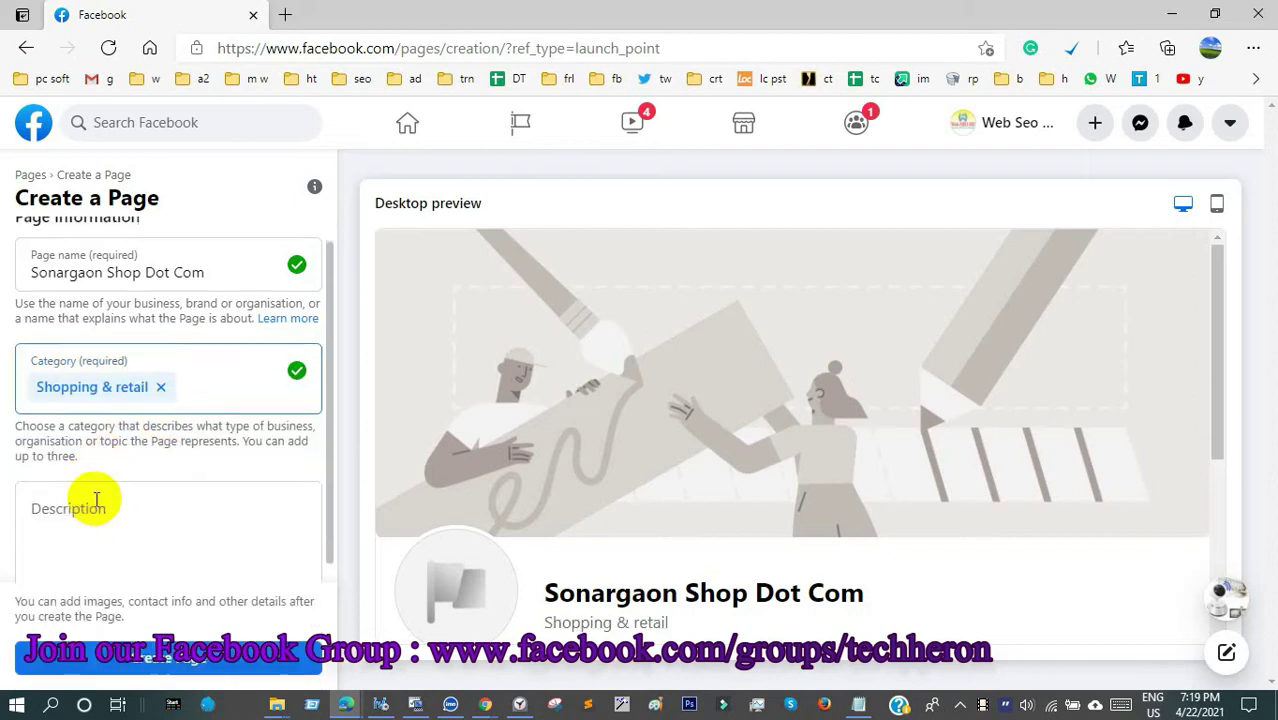
click(120, 491)
click(852, 706)
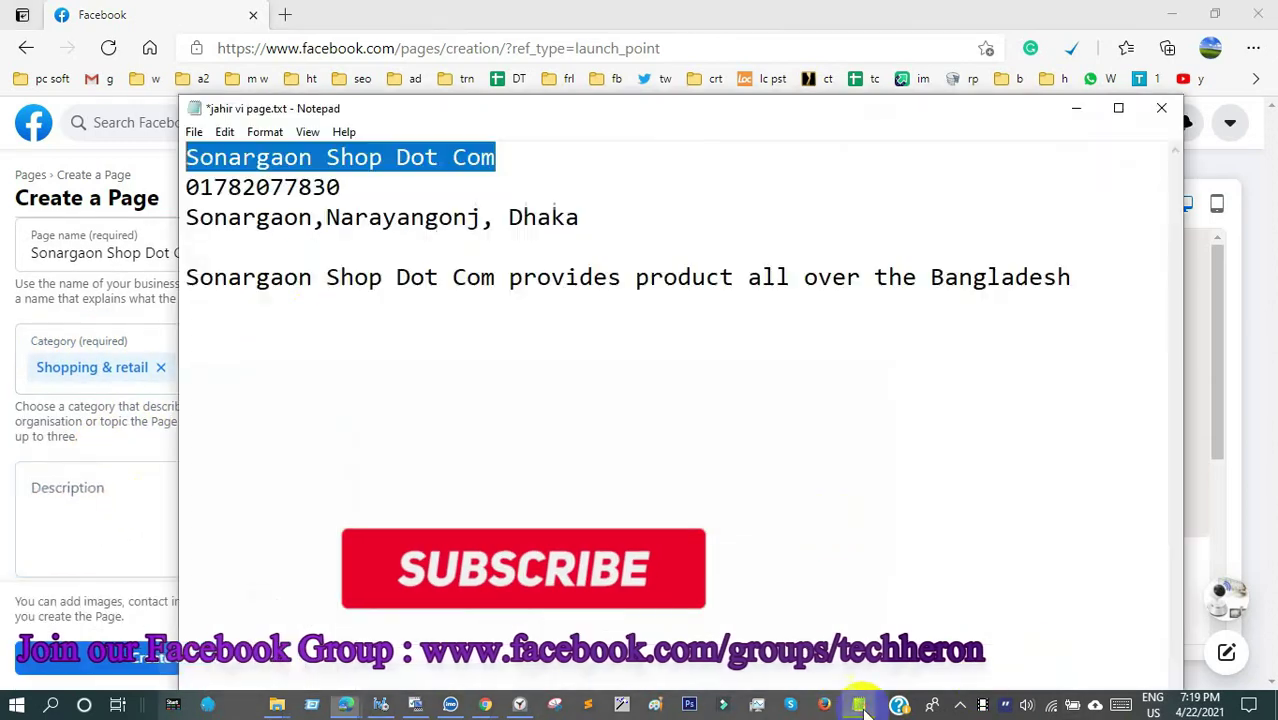
drag(1072, 277, 180, 290)
right_click(290, 272)
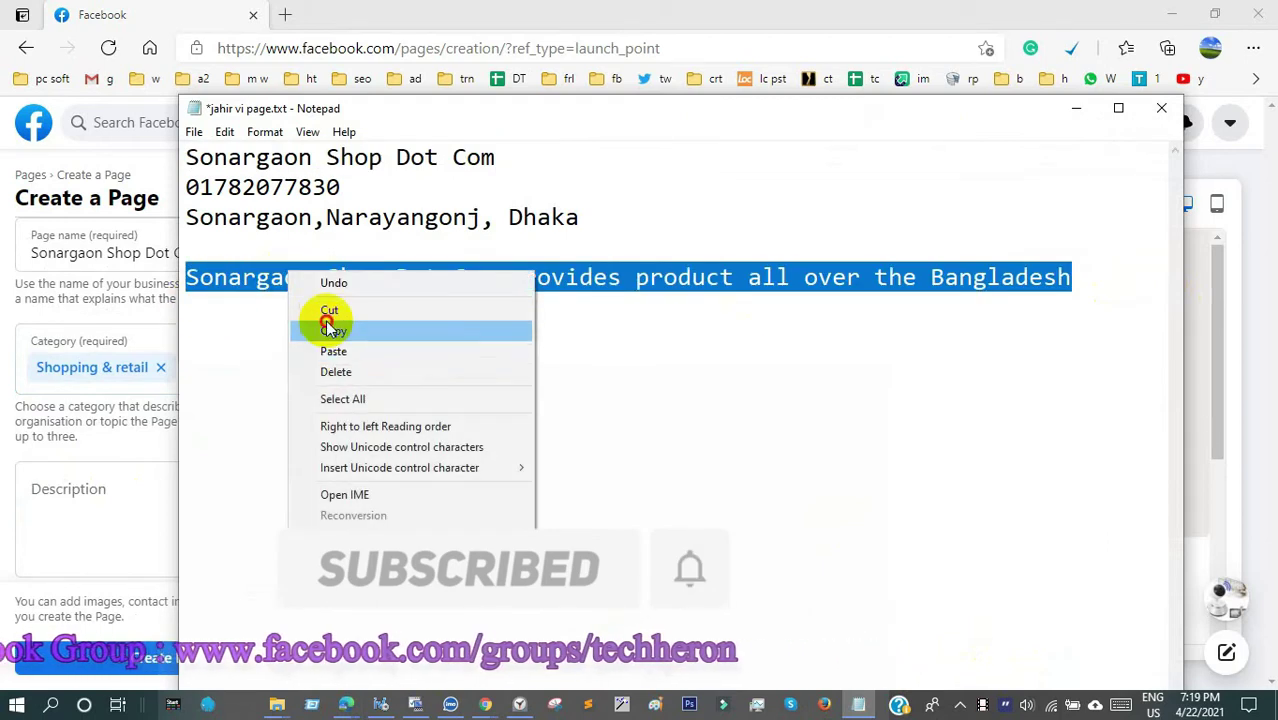
click(333, 331)
click(74, 506)
right_click(78, 506)
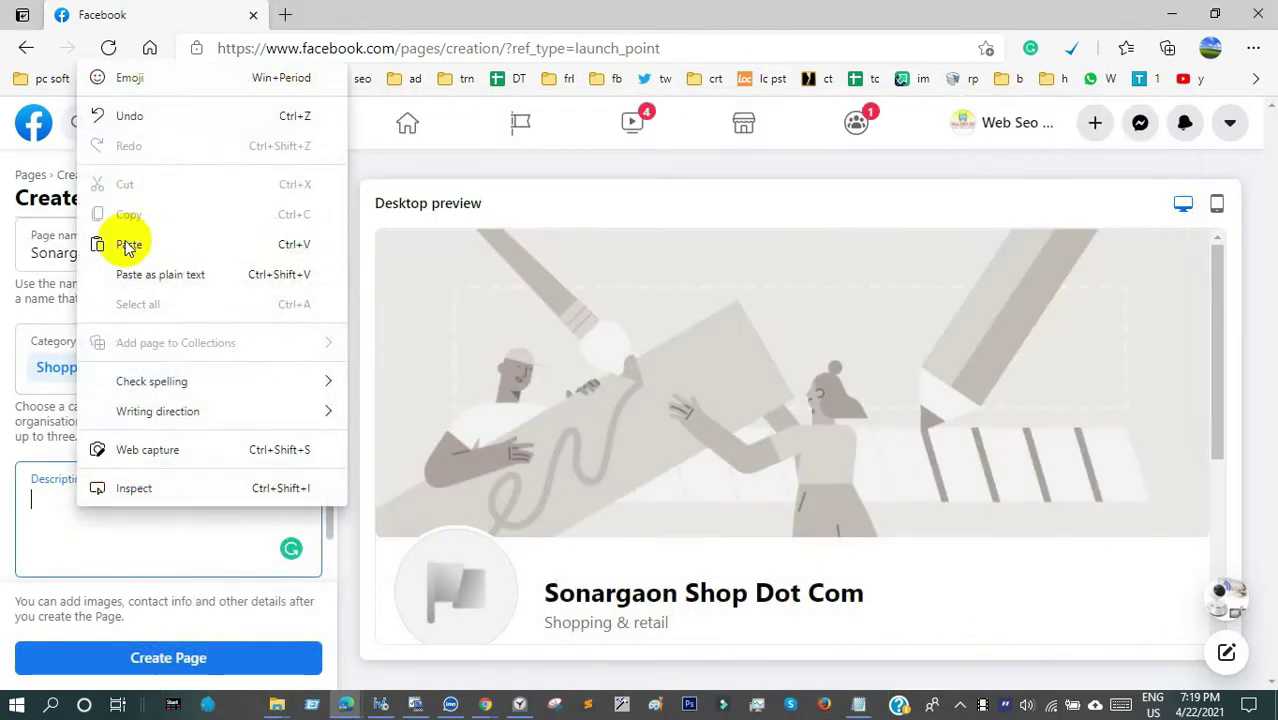
click(128, 247)
scroll(86, 322, down, 1)
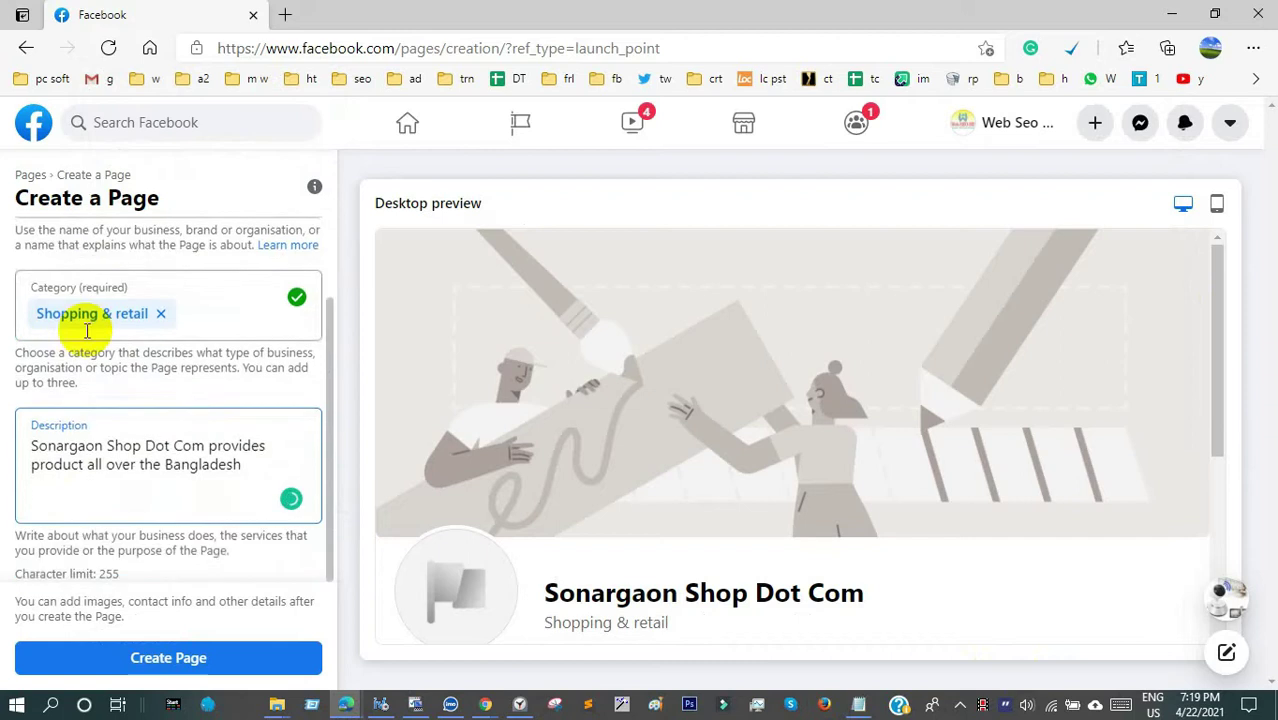
click(172, 660)
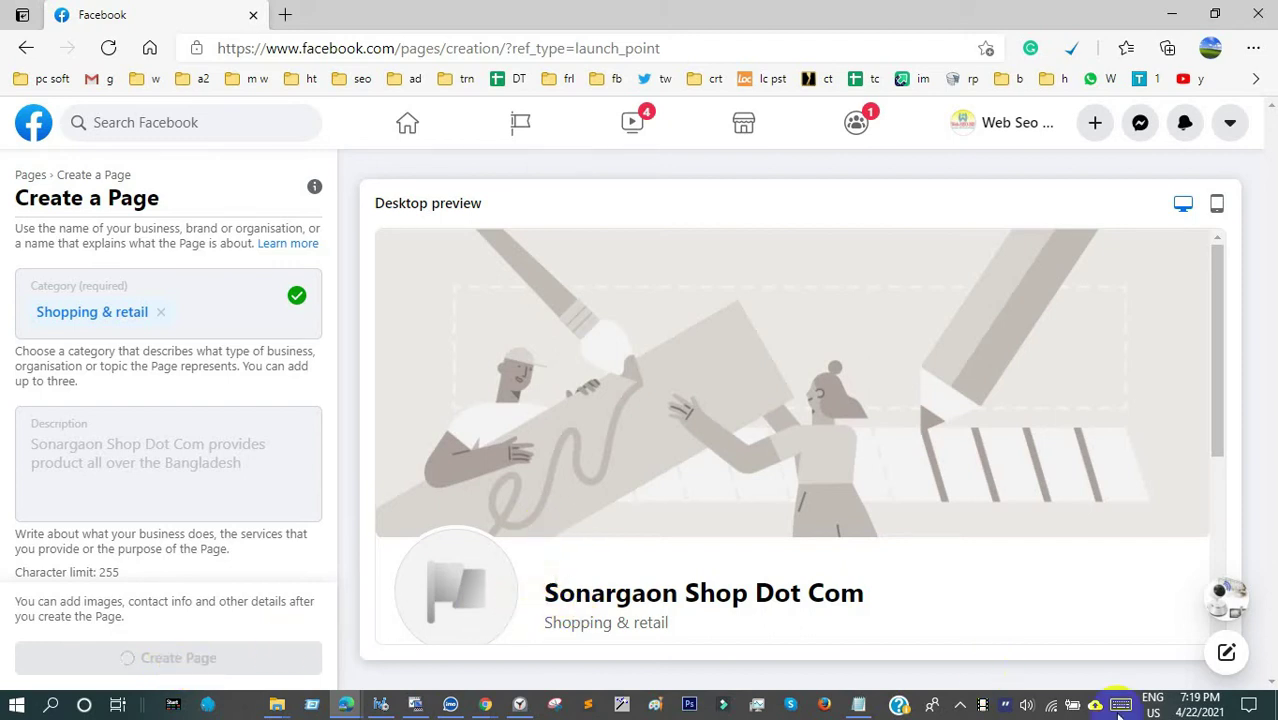
- Add the image 1.JPG from the Desktop as the page's profile photo
scroll(55, 390, down, 2)
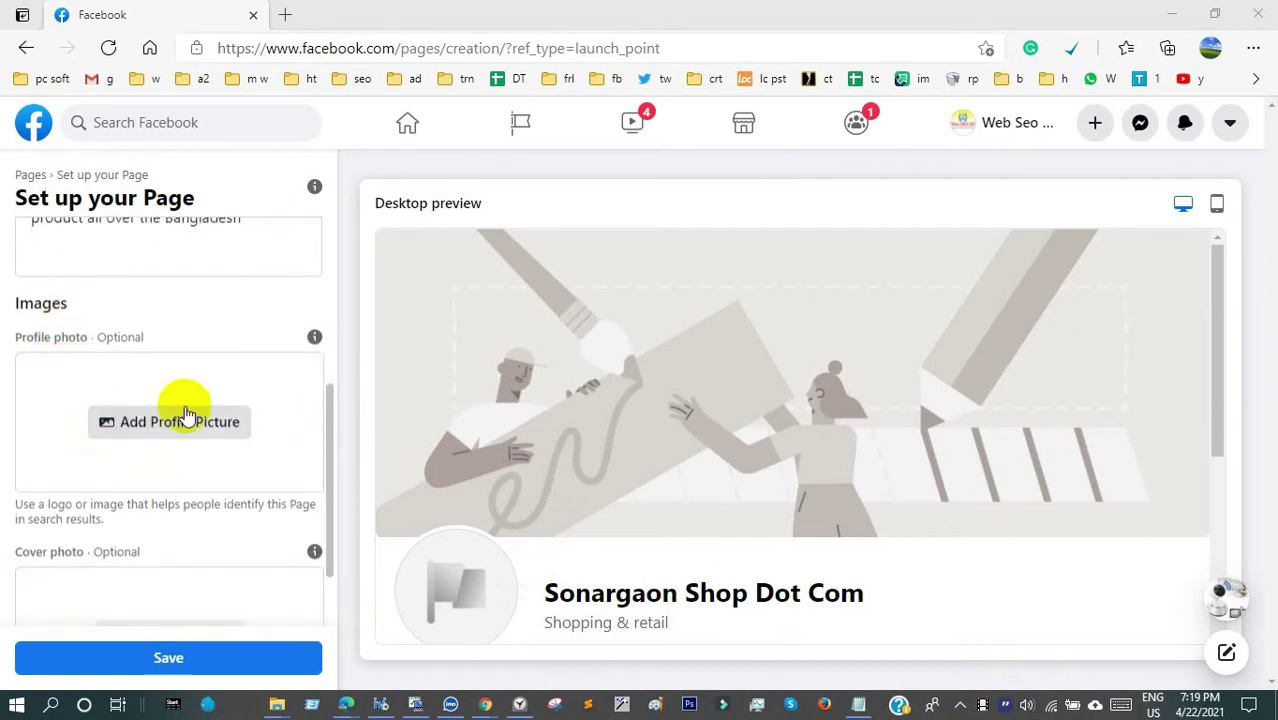
scroll(187, 421, down, 2)
scroll(128, 403, up, 2)
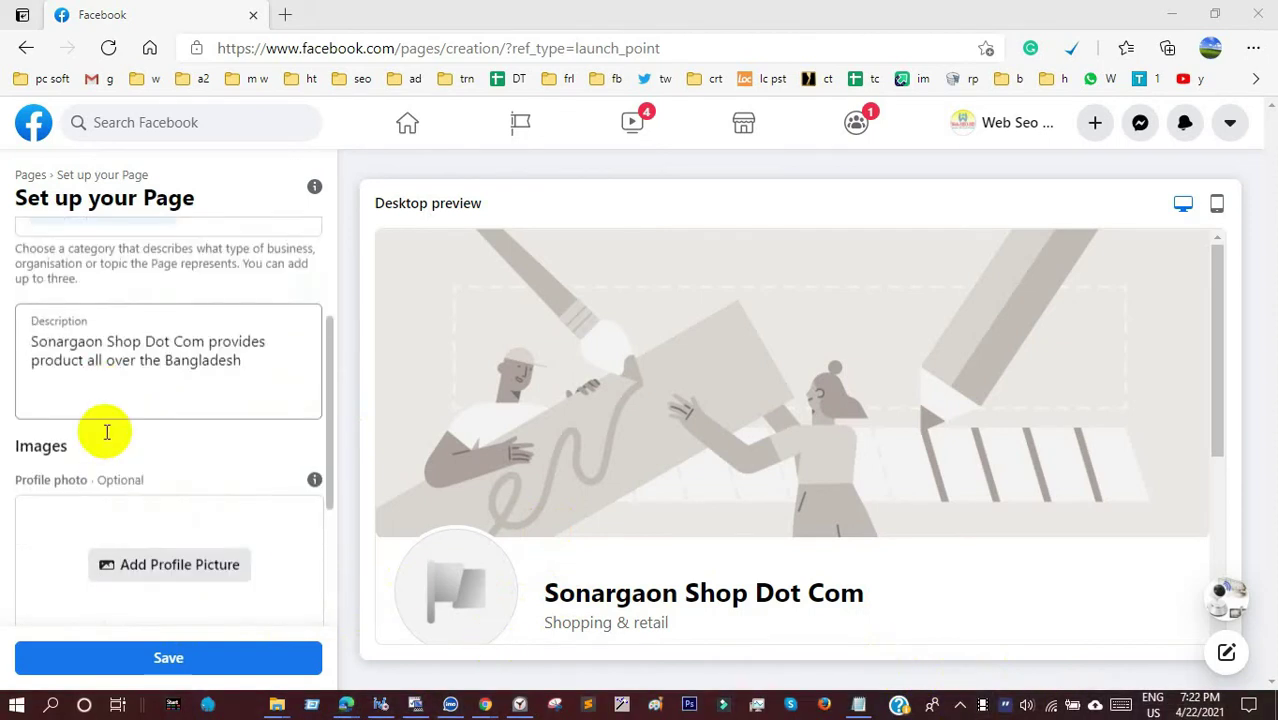
scroll(180, 455, down, 1)
click(180, 448)
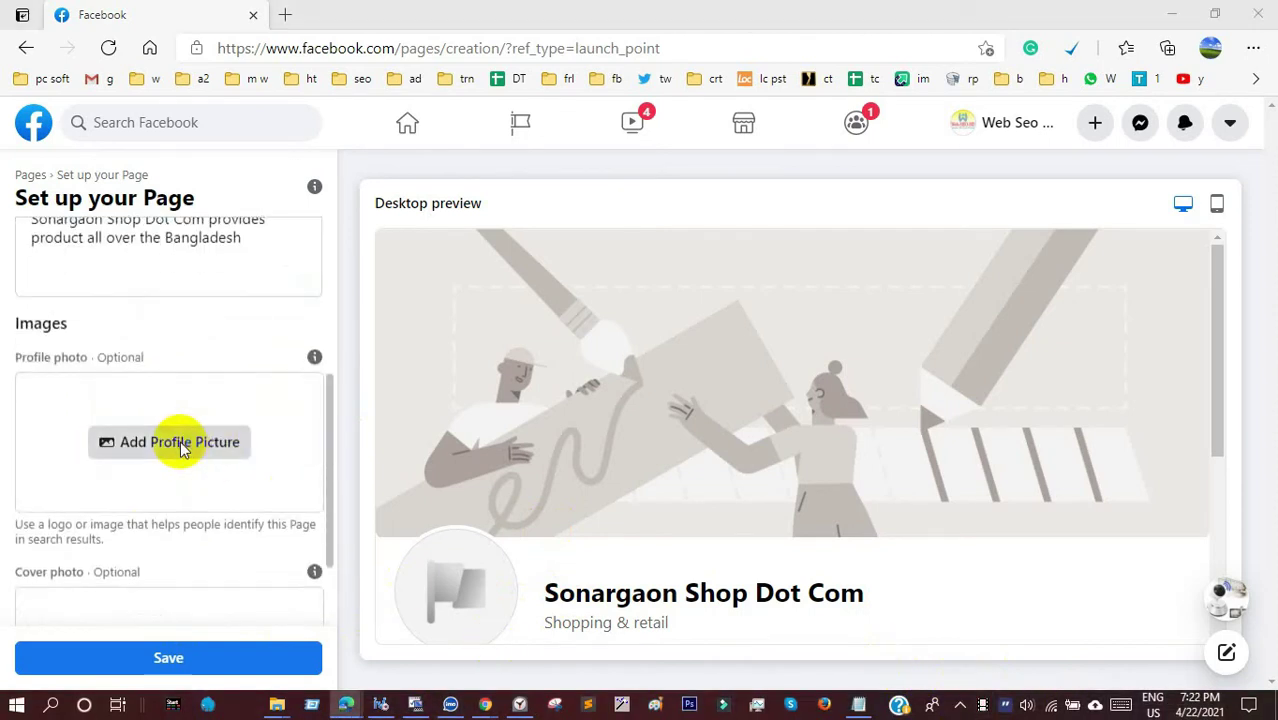
scroll(144, 134, up, 6)
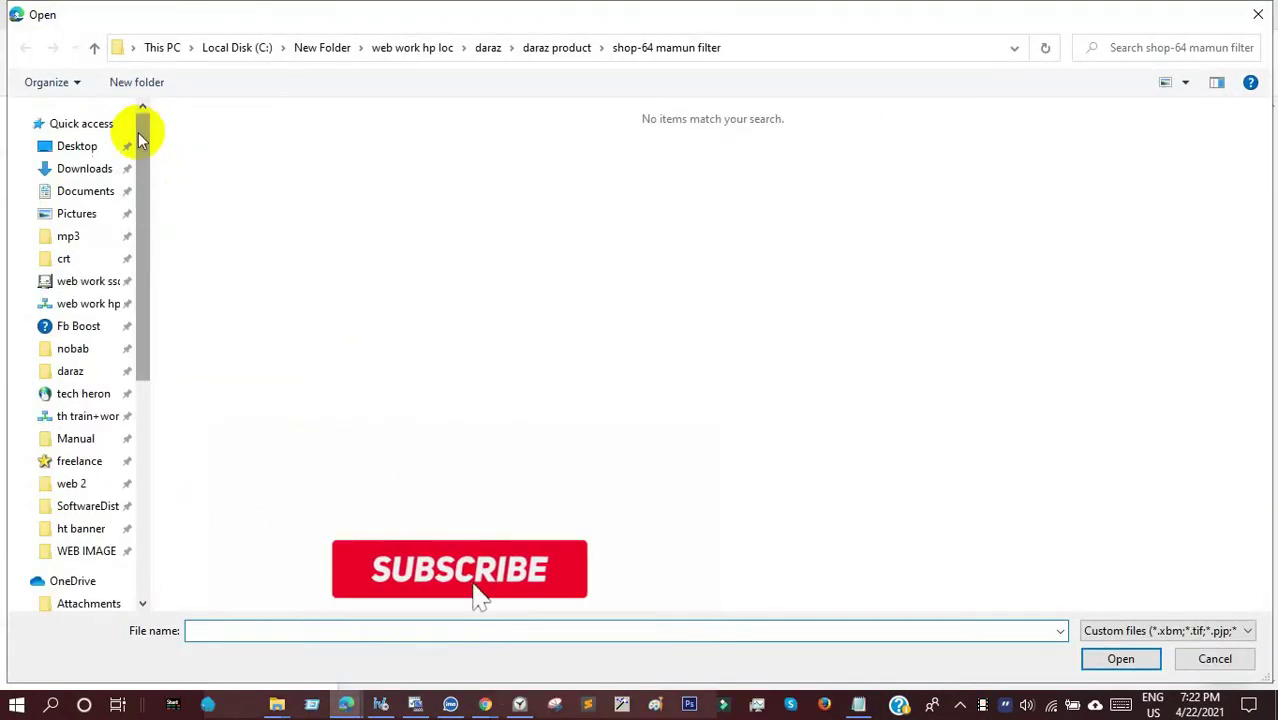
click(52, 152)
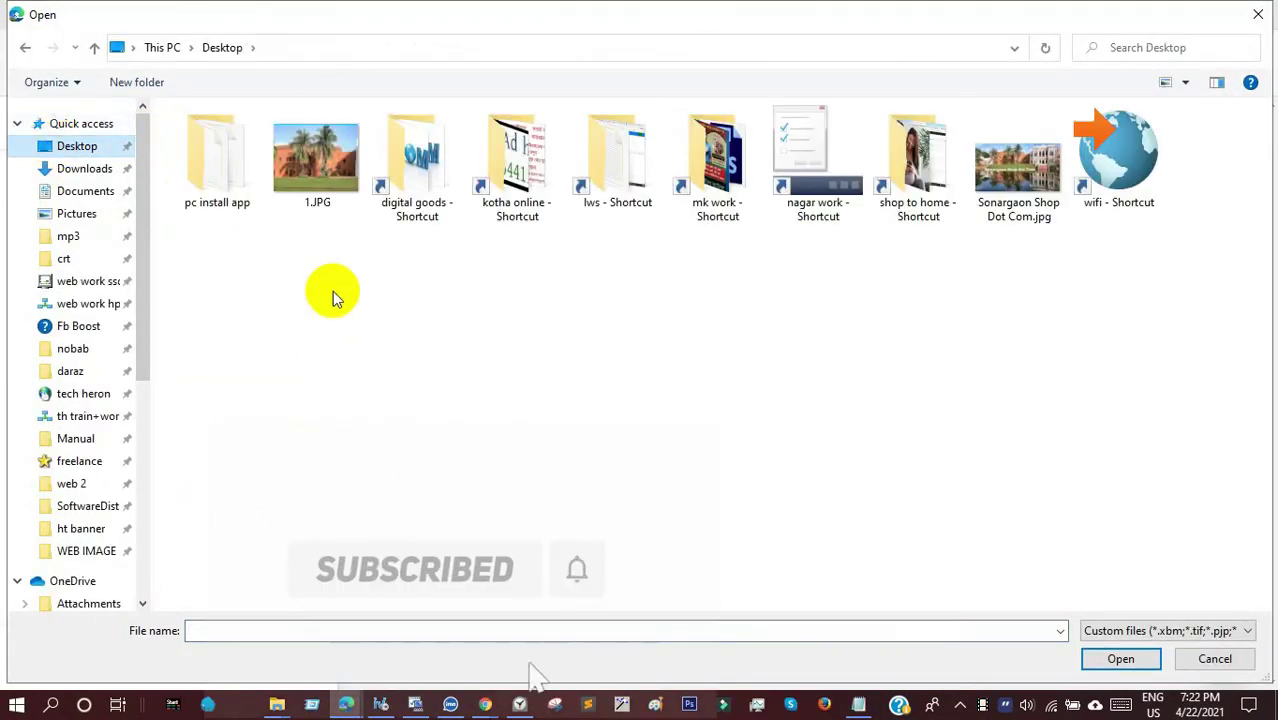
double_click(318, 165)
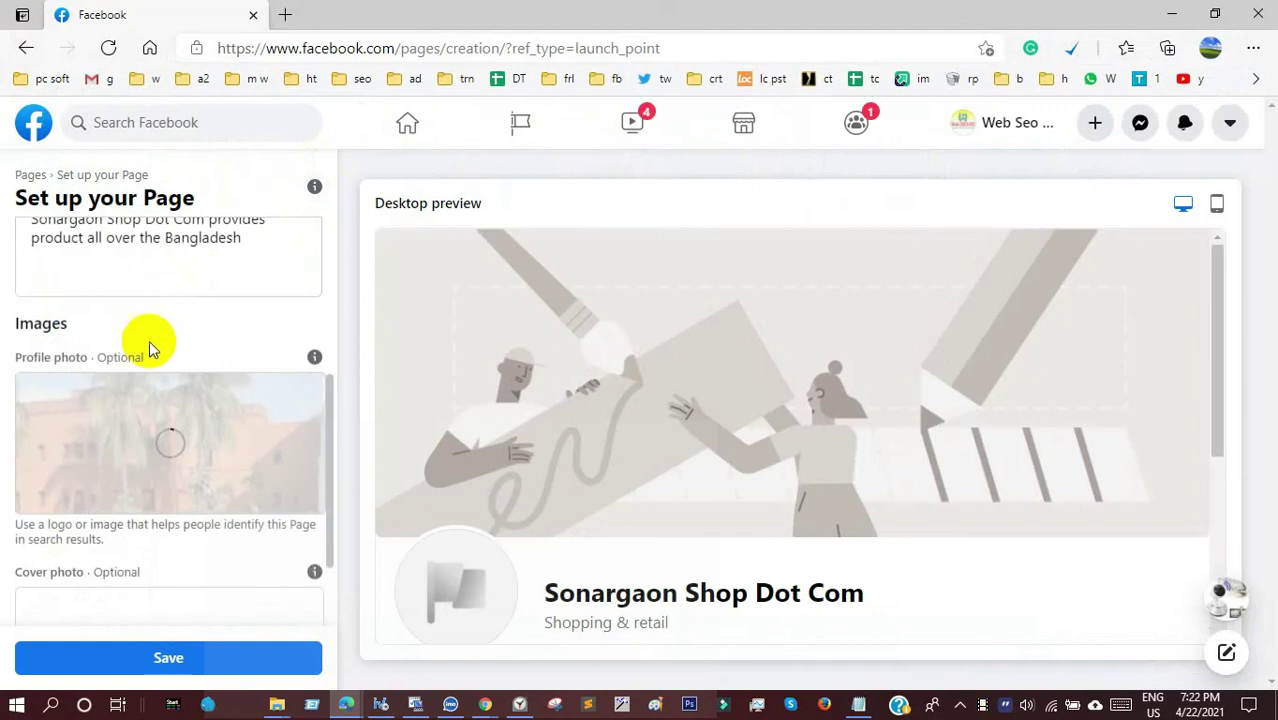
- Add Sonargaon Shop Dot Com.jpg from the Desktop as the cover photo and save the page setup
scroll(157, 342, down, 1)
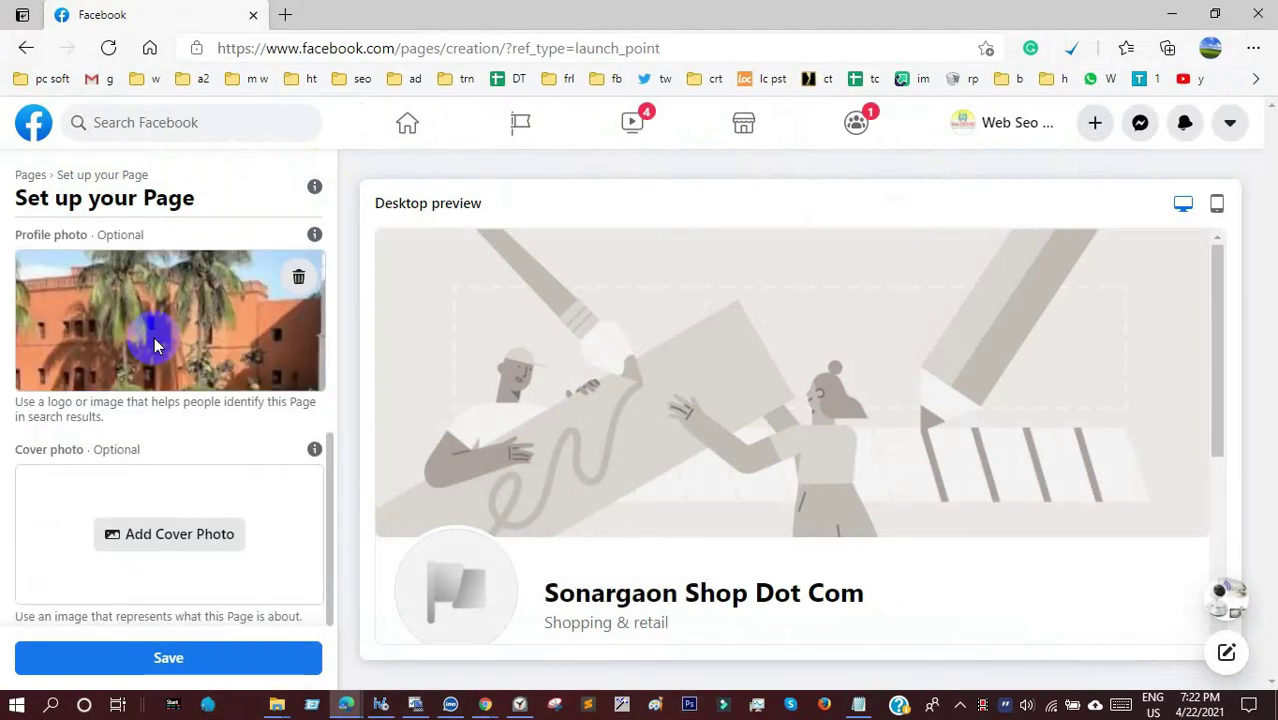
click(192, 534)
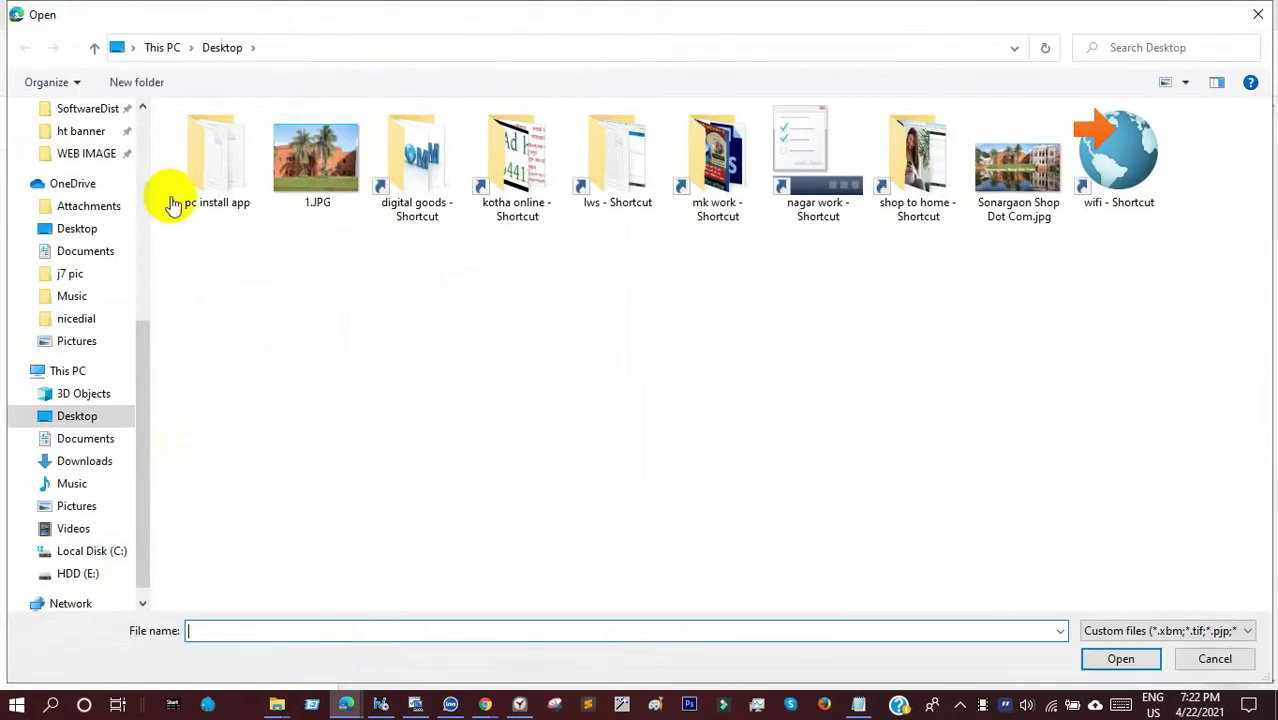
click(144, 134)
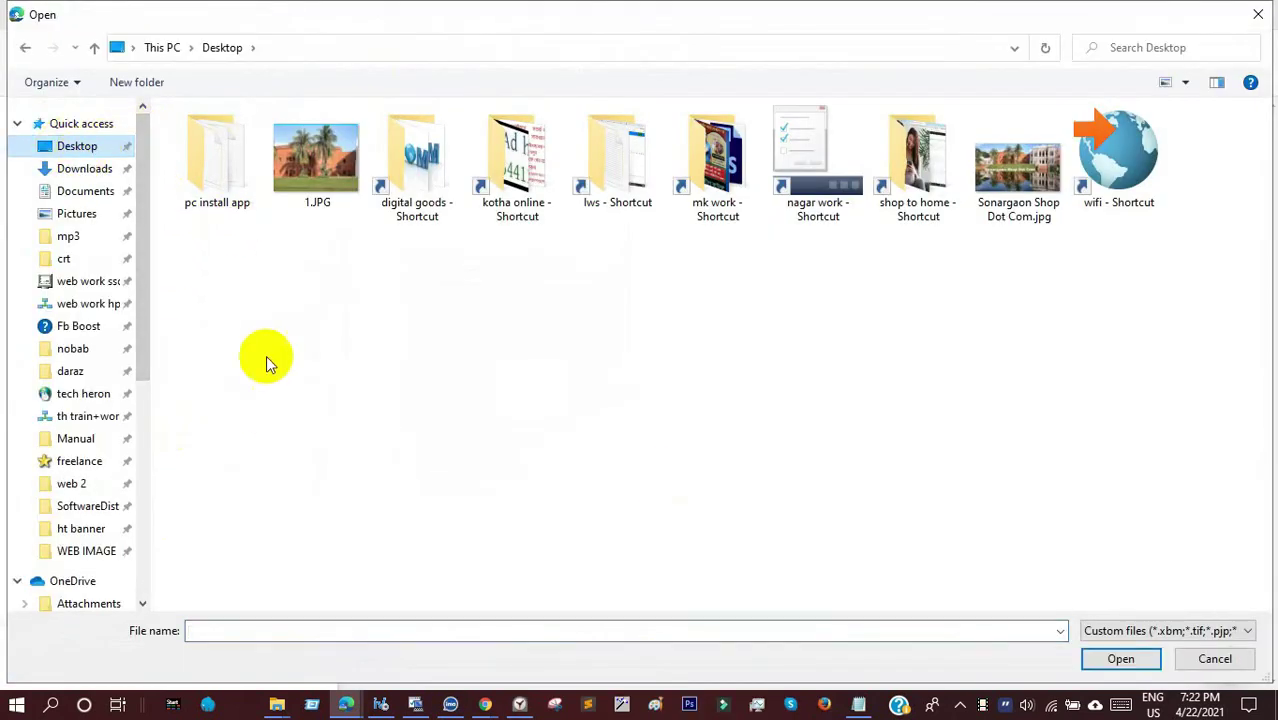
double_click(1020, 215)
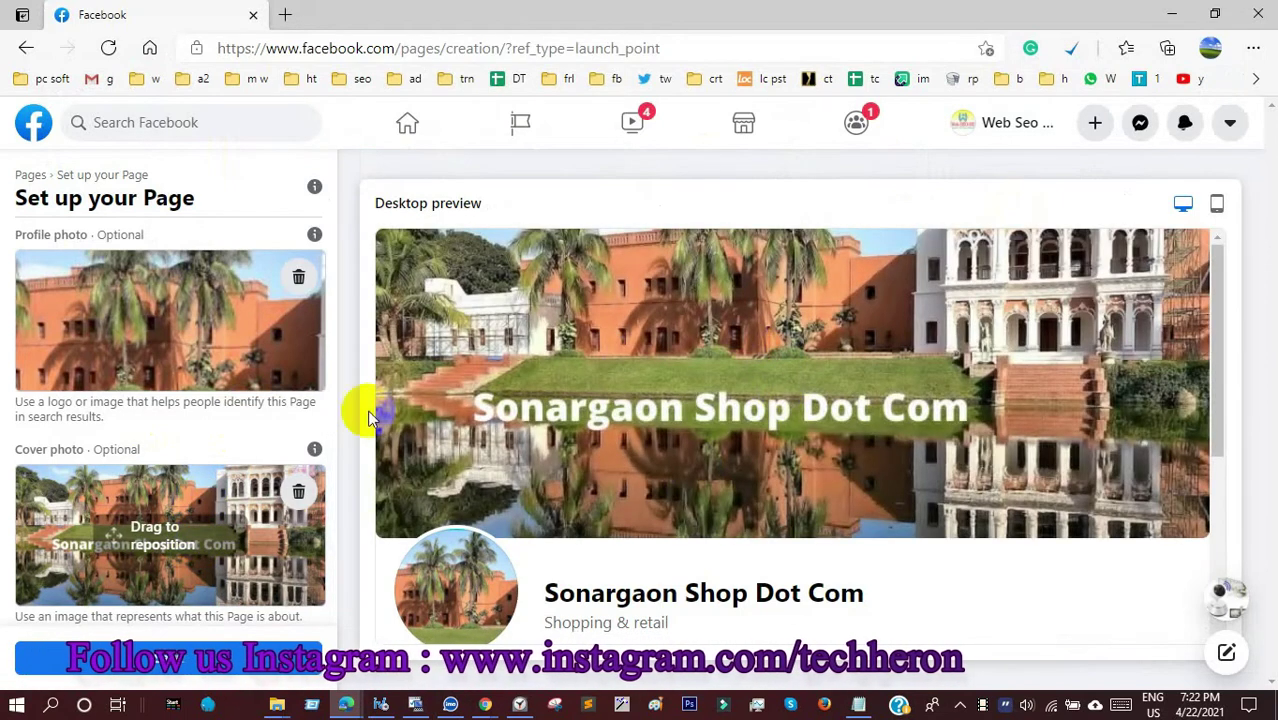
click(810, 379)
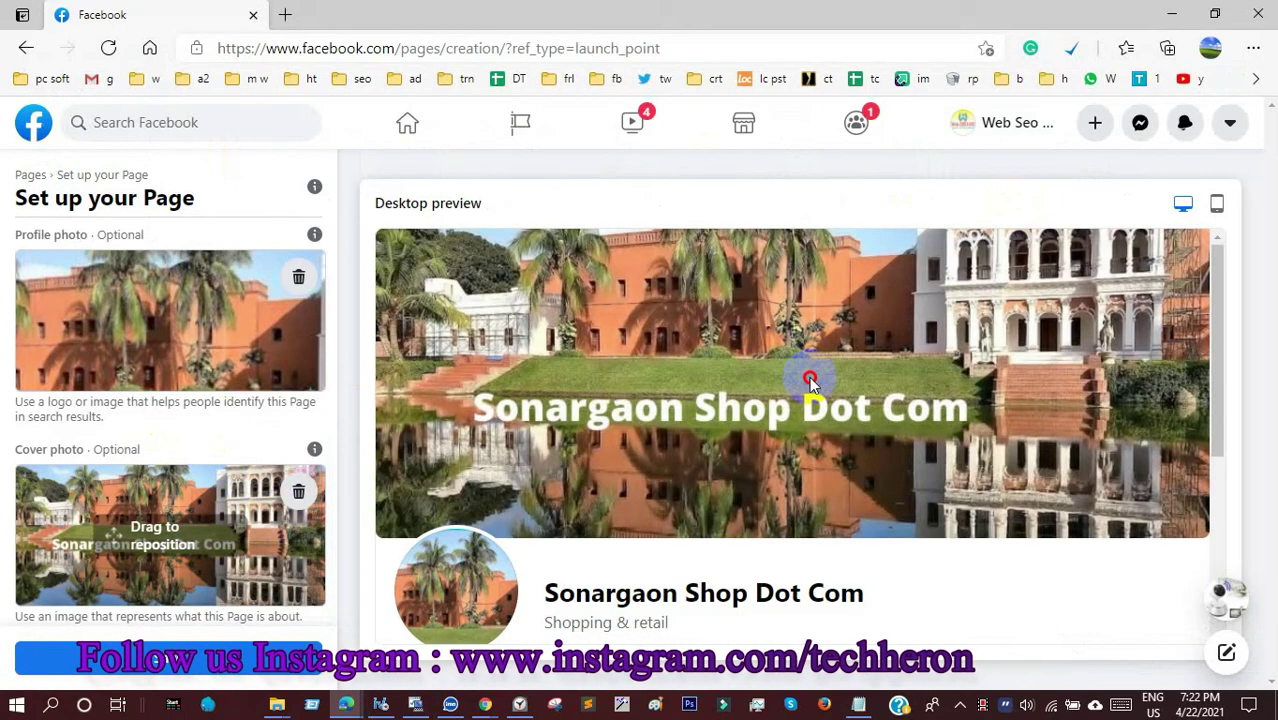
click(187, 664)
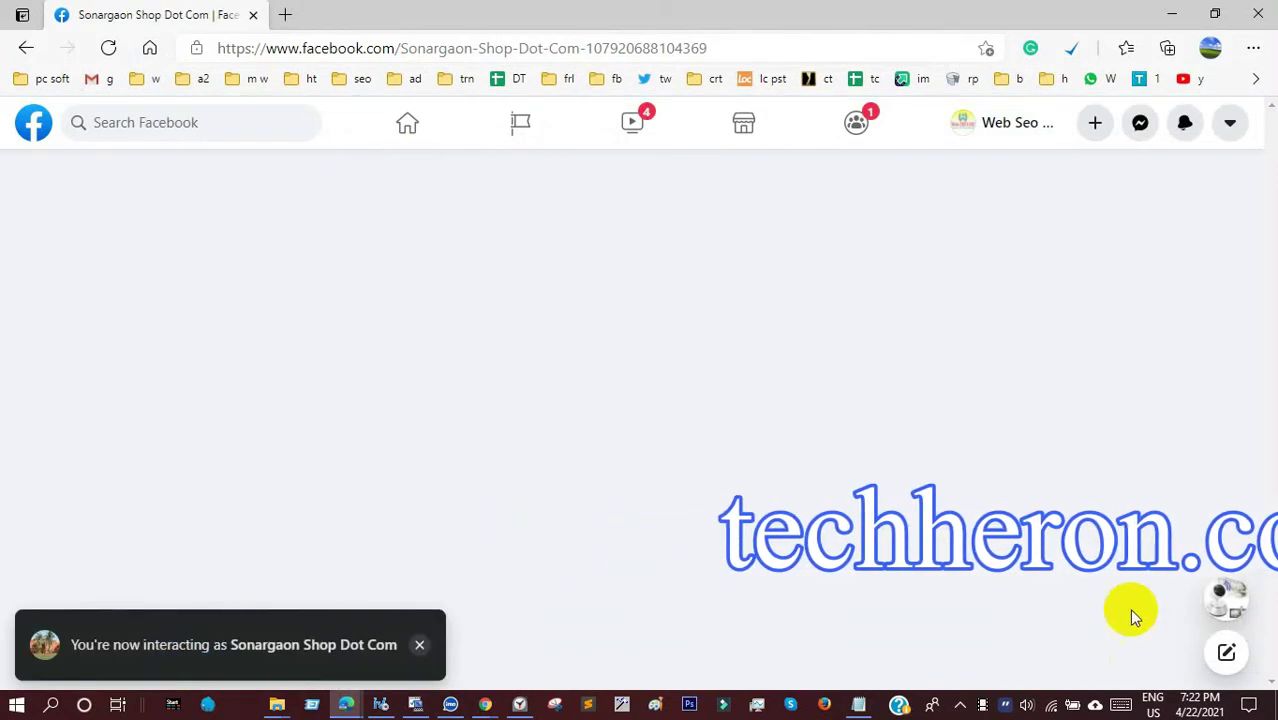
- Close the floating chat bubble on the new page
mouse_move(1248, 590)
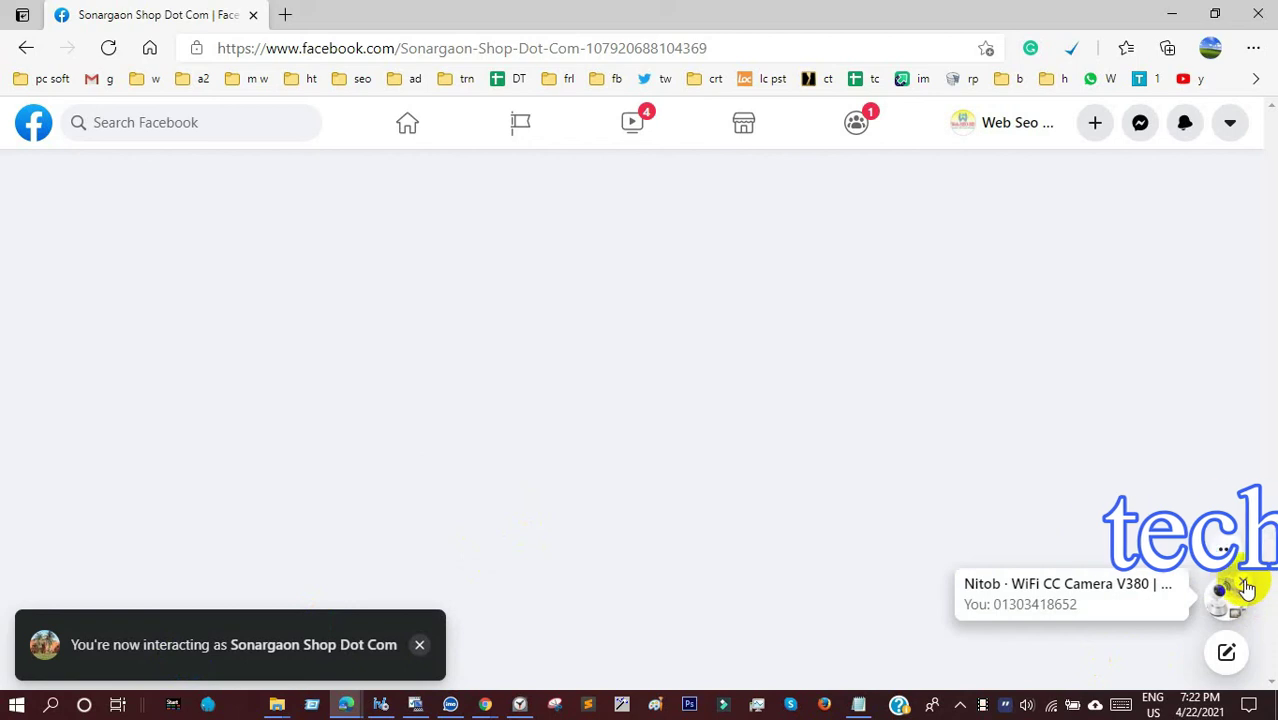
click(1245, 586)
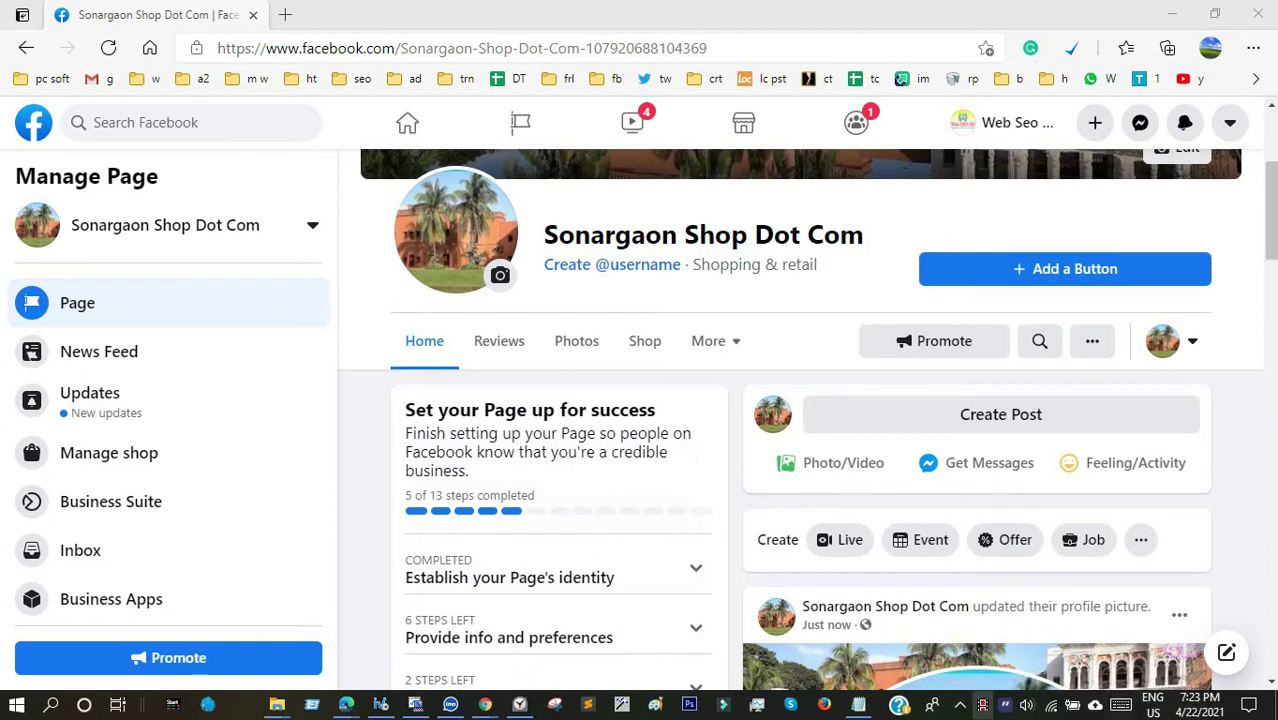
- Look over the new page's header, setup checklist, friend invitations and posts, and view the post composer without posting
scroll(965, 425, down, 5)
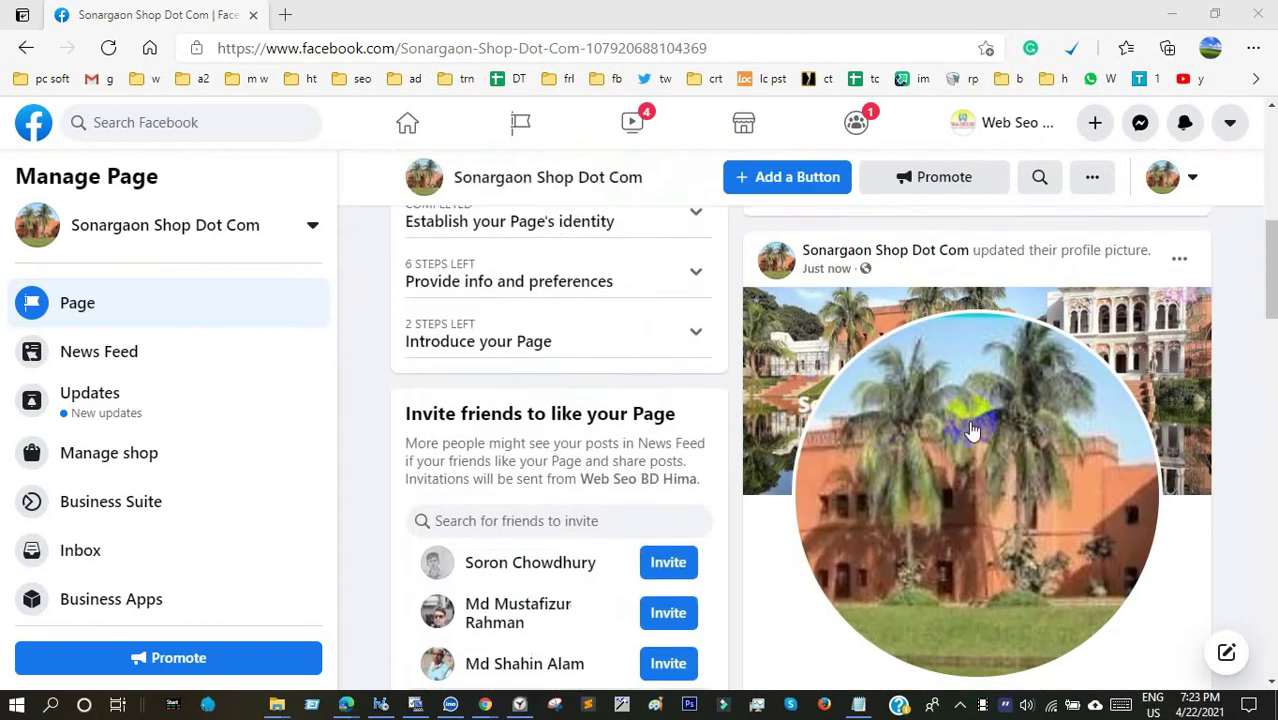
scroll(936, 428, up, 7)
scroll(800, 420, down, 2)
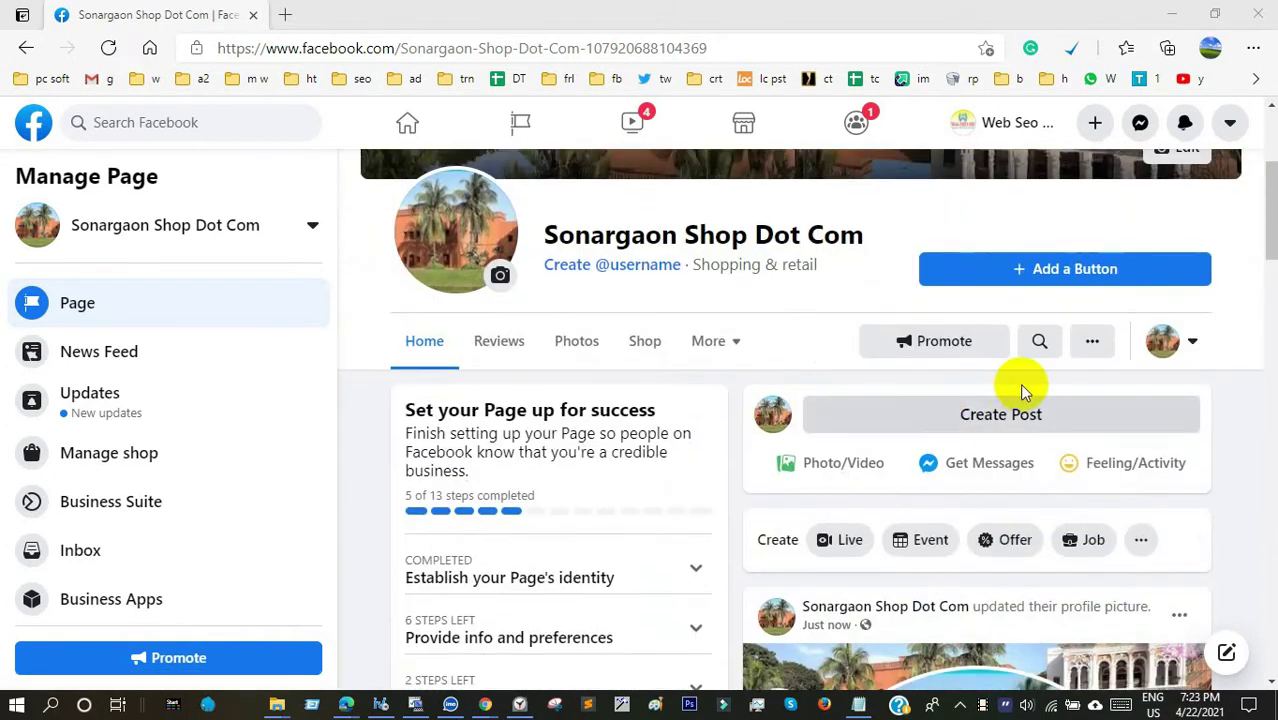
click(1035, 417)
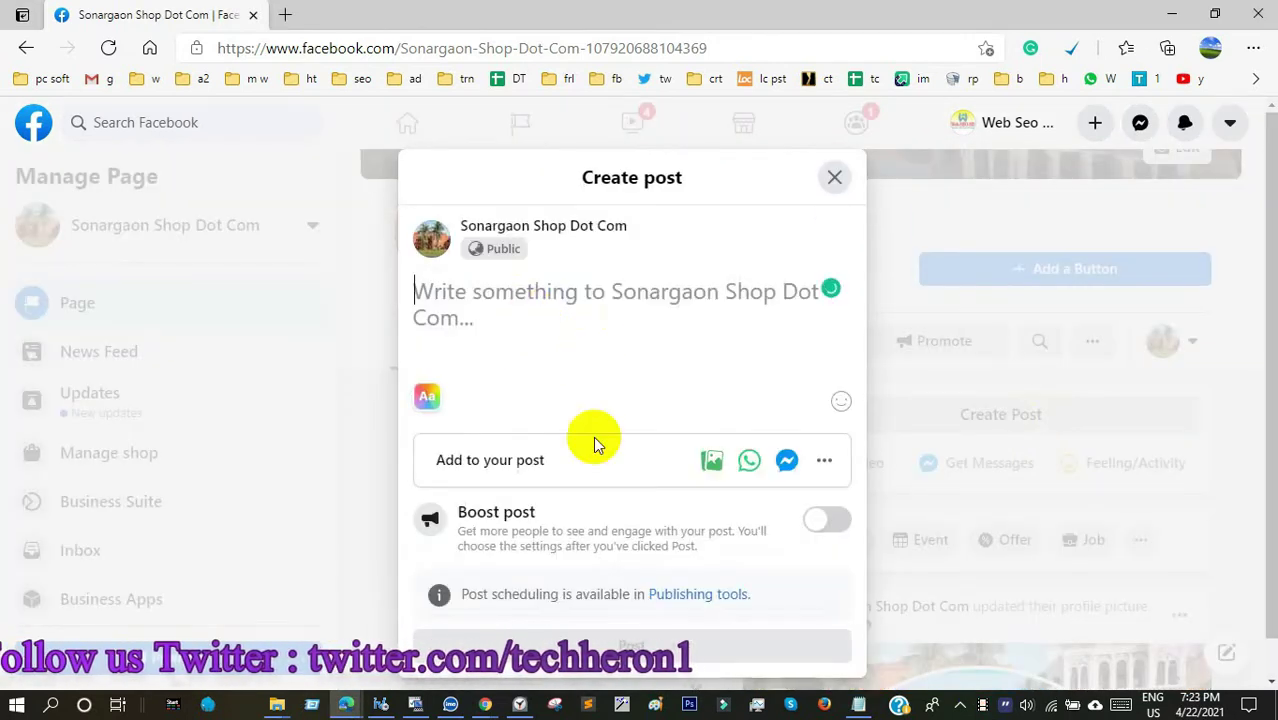
click(832, 178)
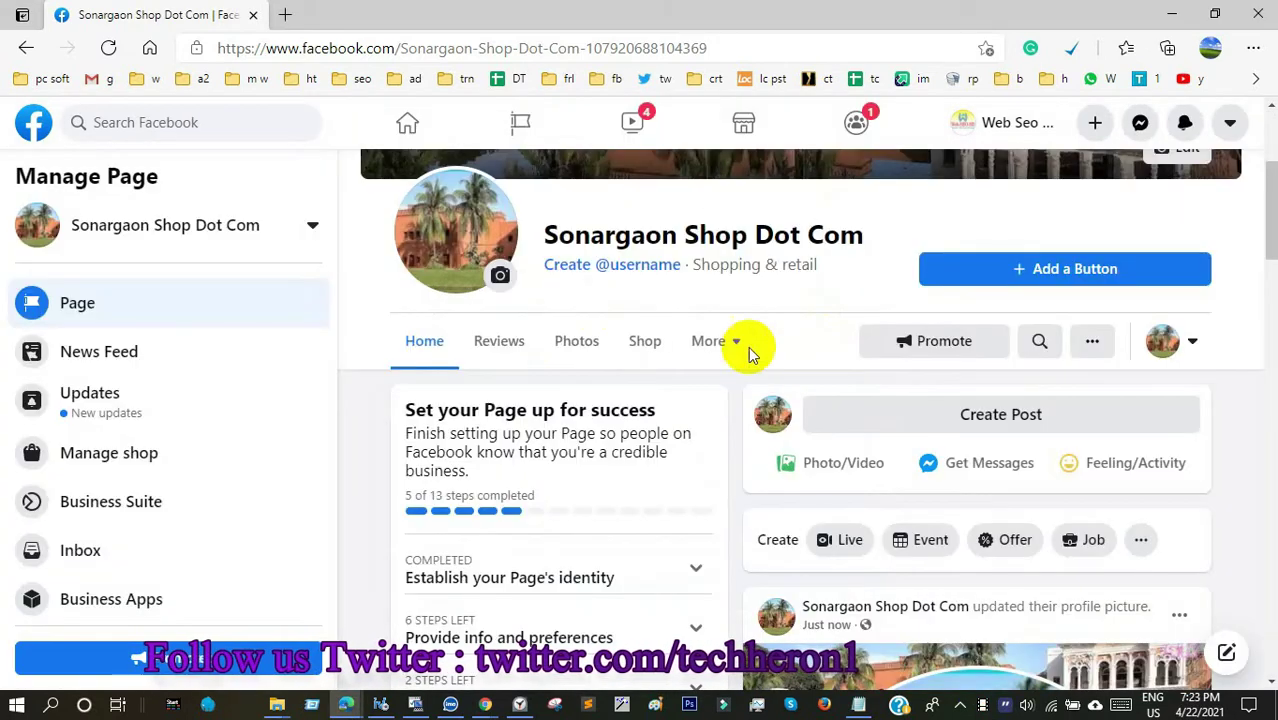
scroll(622, 314, up, 1)
scroll(727, 425, down, 9)
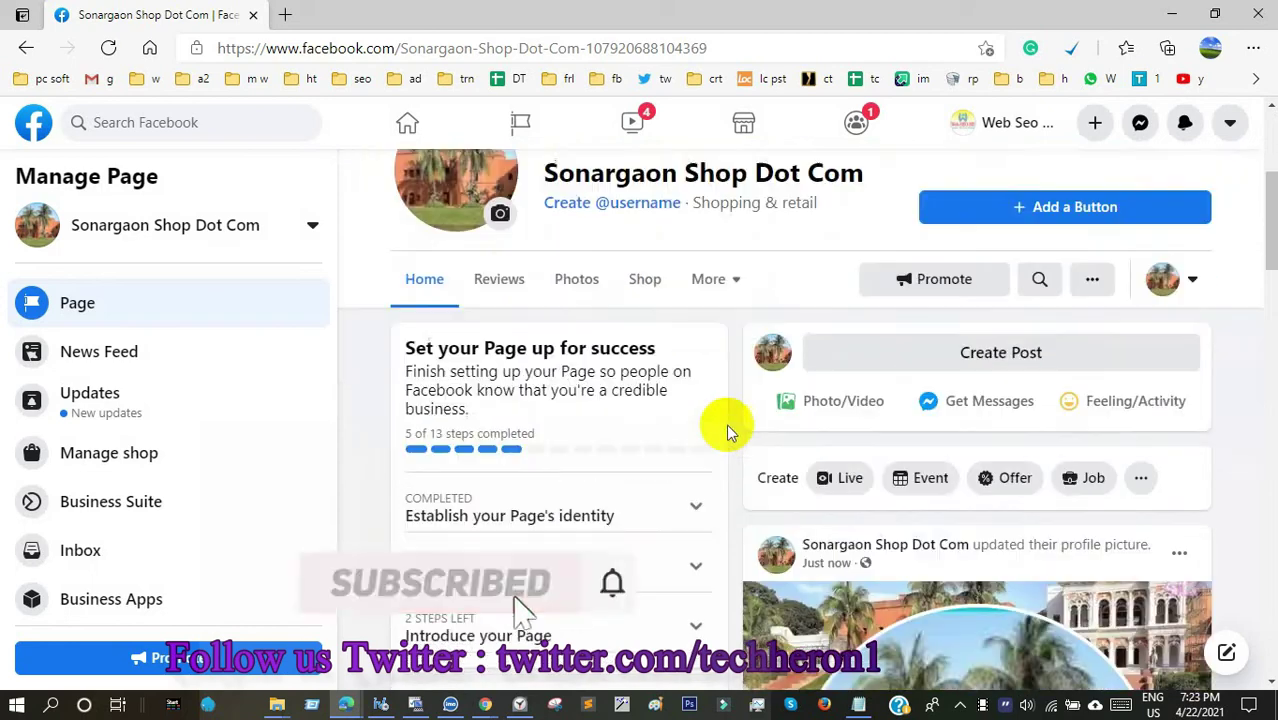
scroll(759, 430, up, 5)
scroll(757, 424, up, 6)
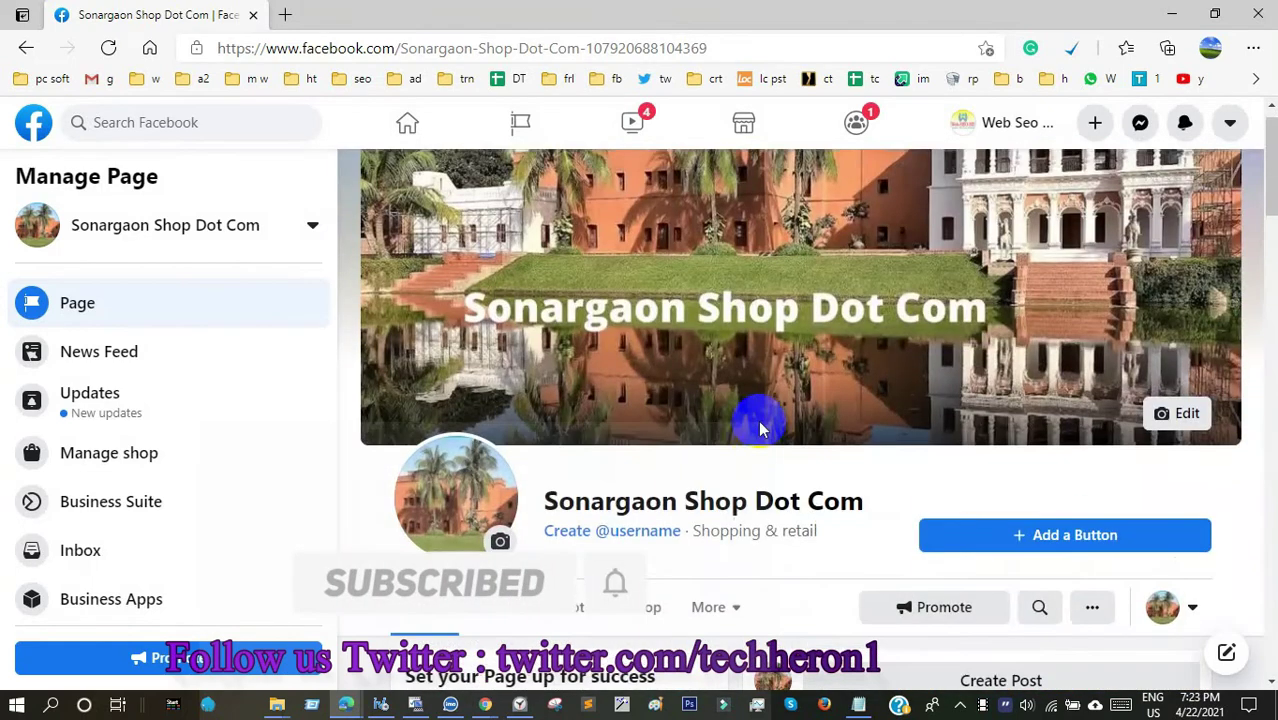
- Add a Send Message action button to the page so visitors can write to the Page Inbox
scroll(1170, 300, down, 3)
scroll(990, 288, up, 1)
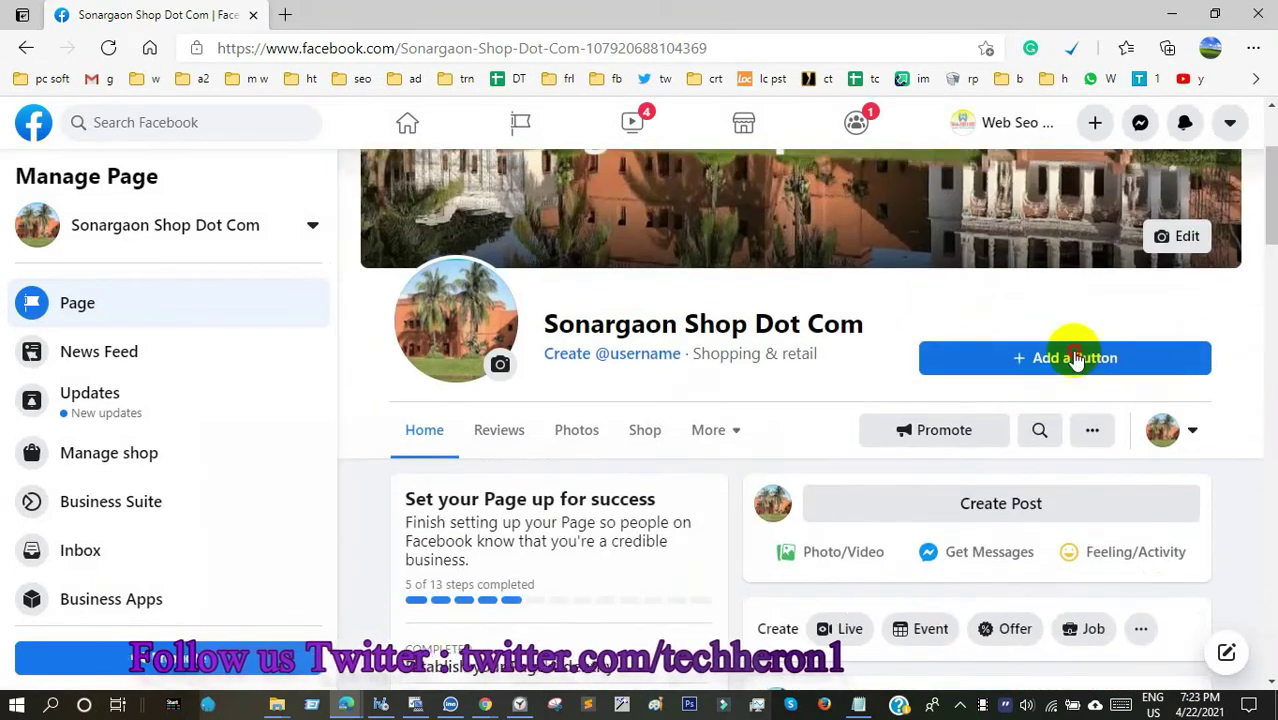
click(1071, 353)
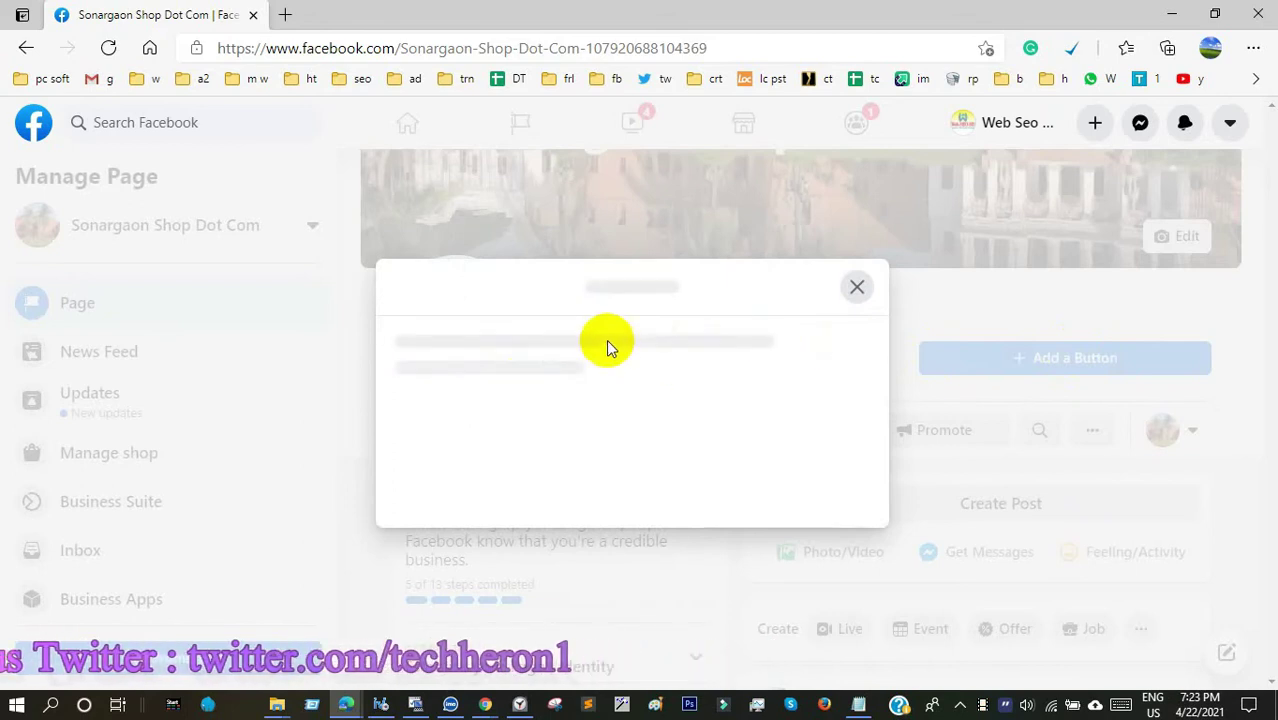
scroll(512, 455, down, 2)
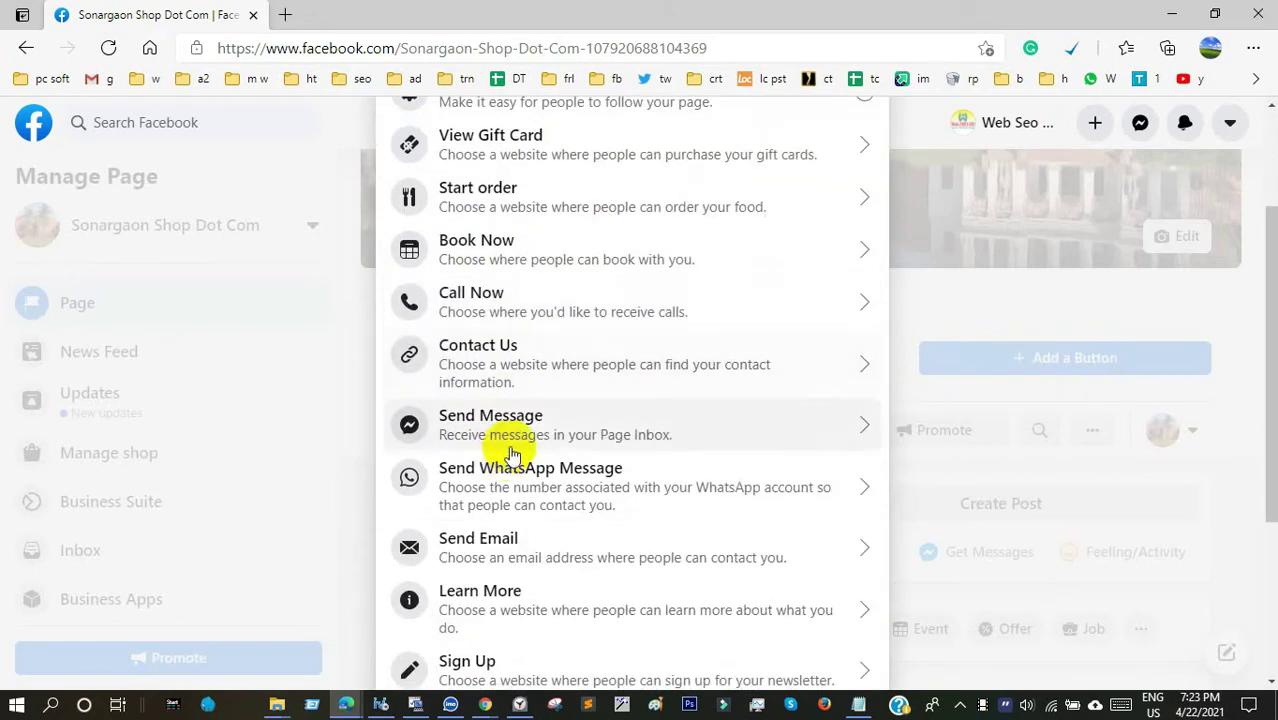
click(510, 438)
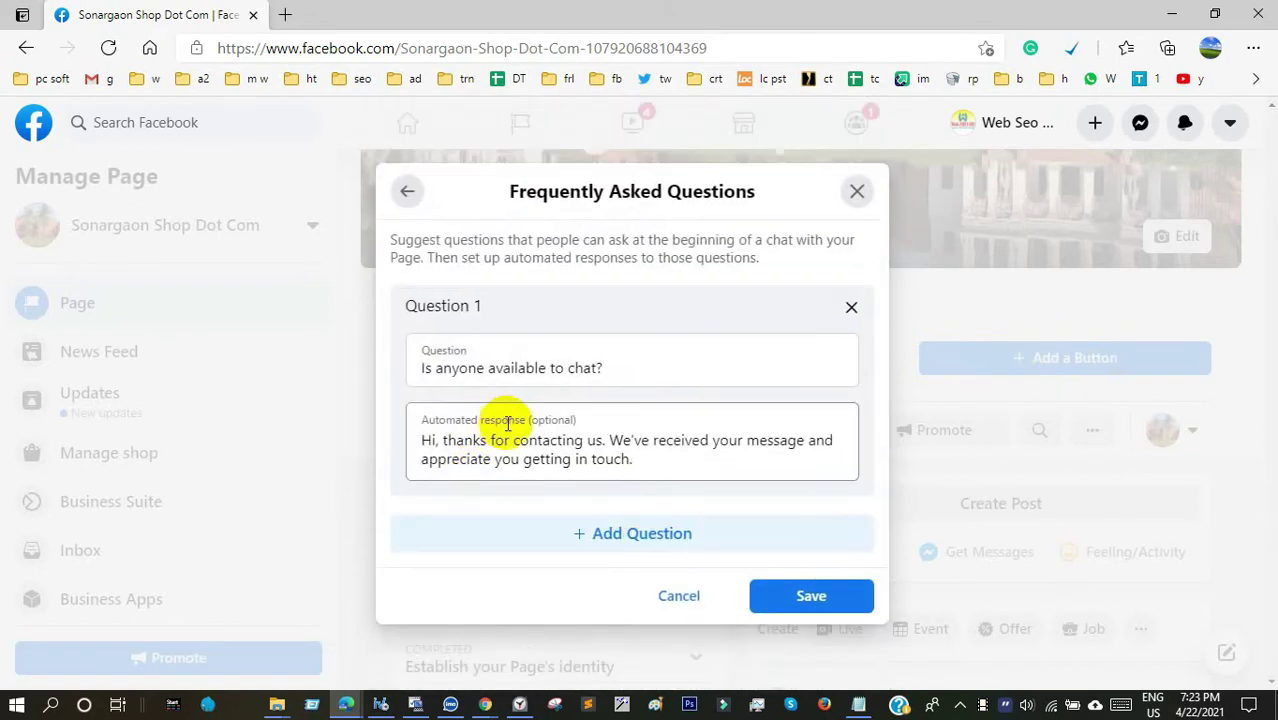
- Review the suggested chat question "Is anyone available to chat?" and its automated response, and save the frequently asked questions
click(488, 362)
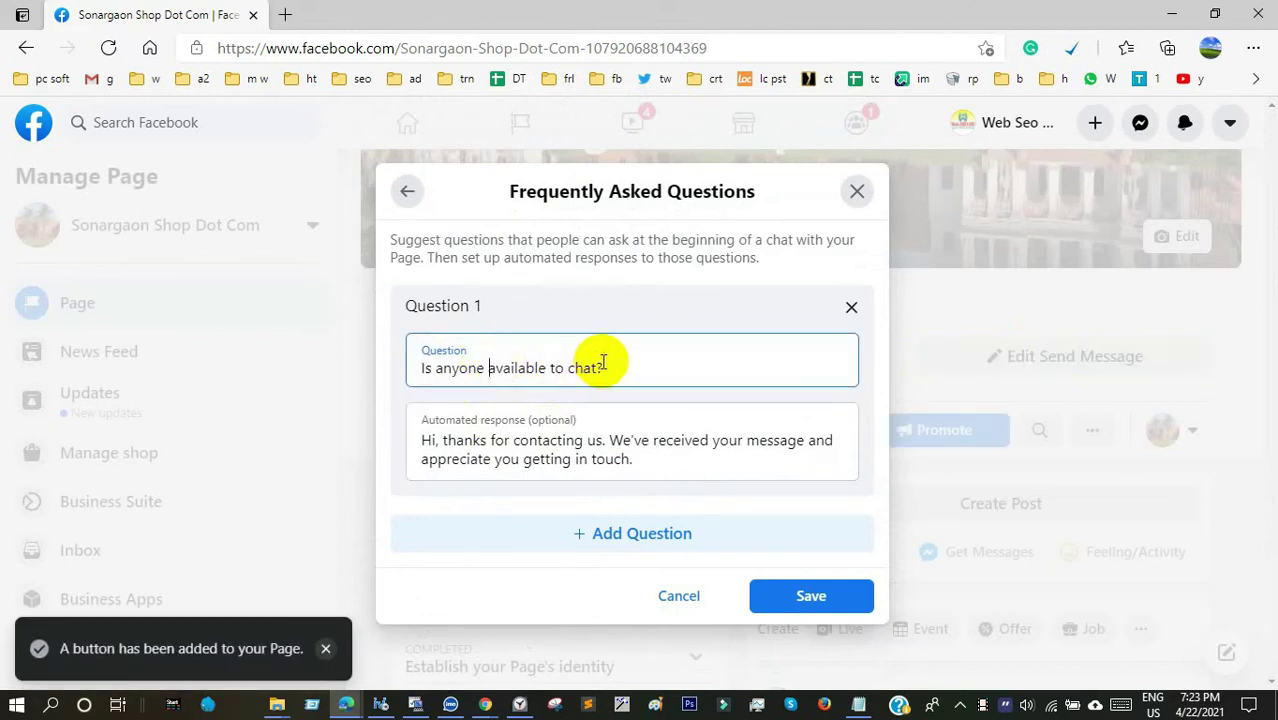
drag(622, 366, 348, 372)
click(571, 366)
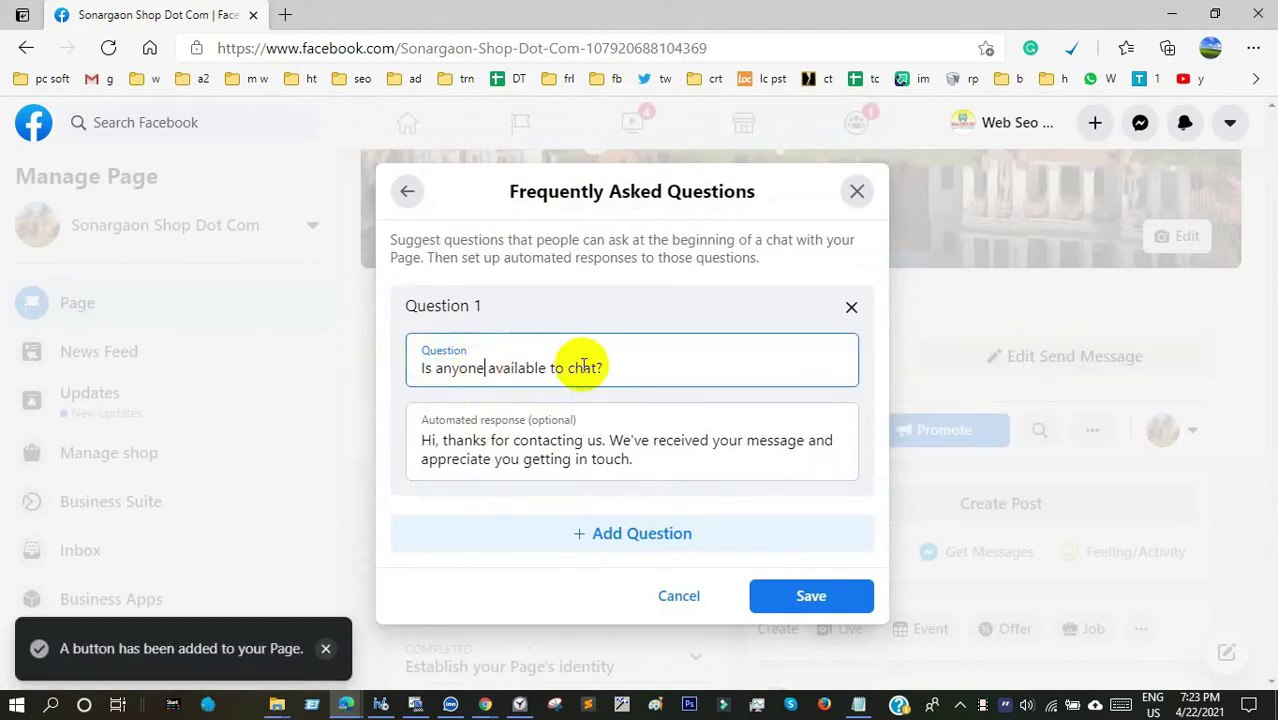
drag(608, 367, 464, 366)
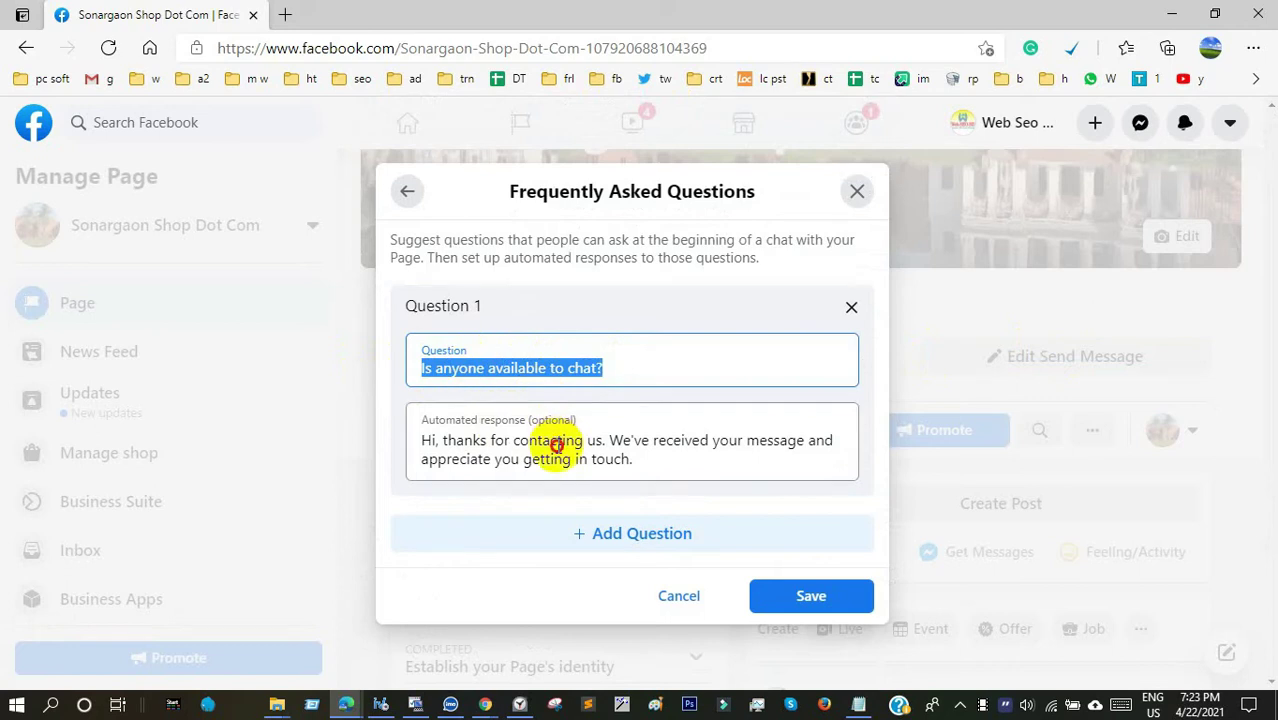
click(665, 459)
drag(665, 459, 425, 420)
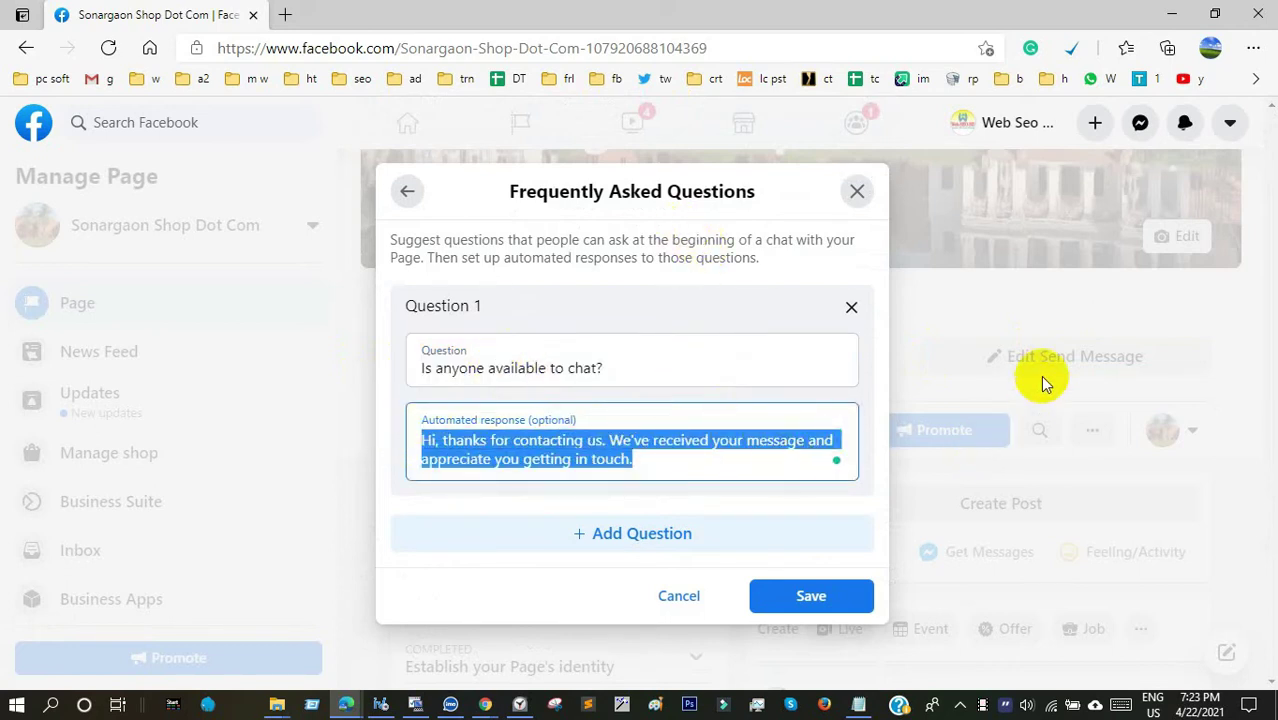
click(491, 366)
click(650, 465)
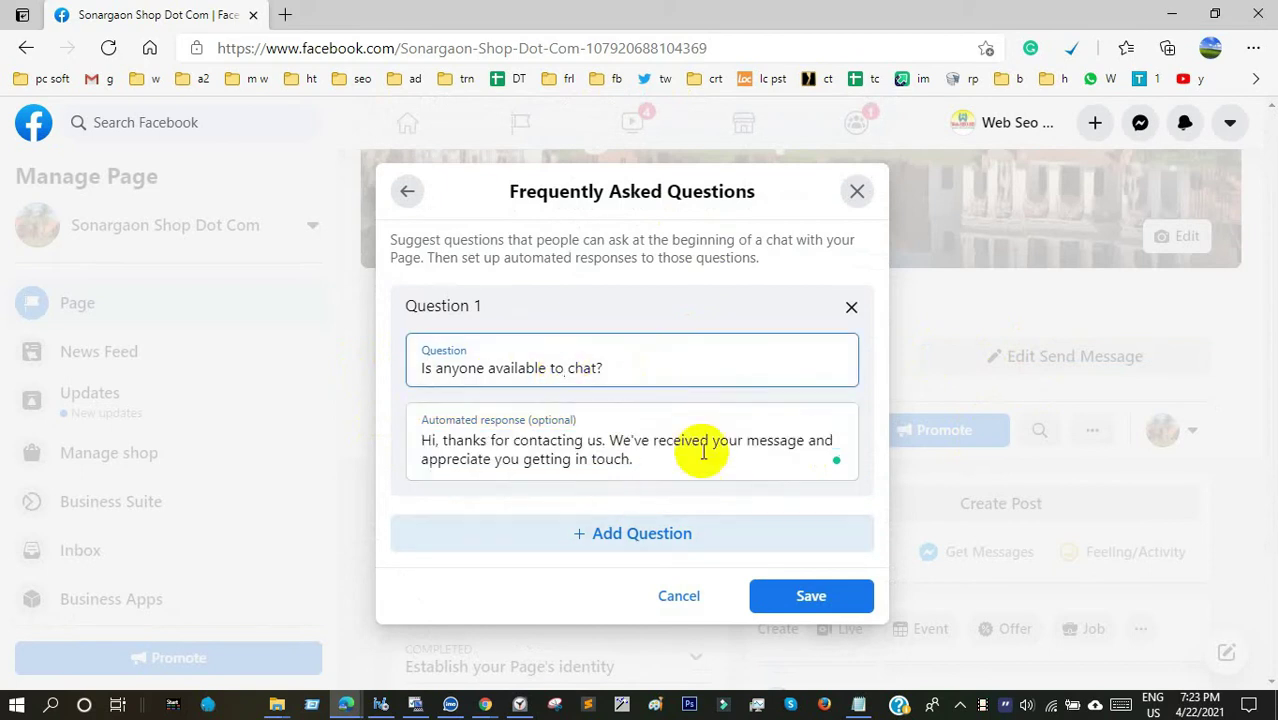
drag(670, 465, 367, 443)
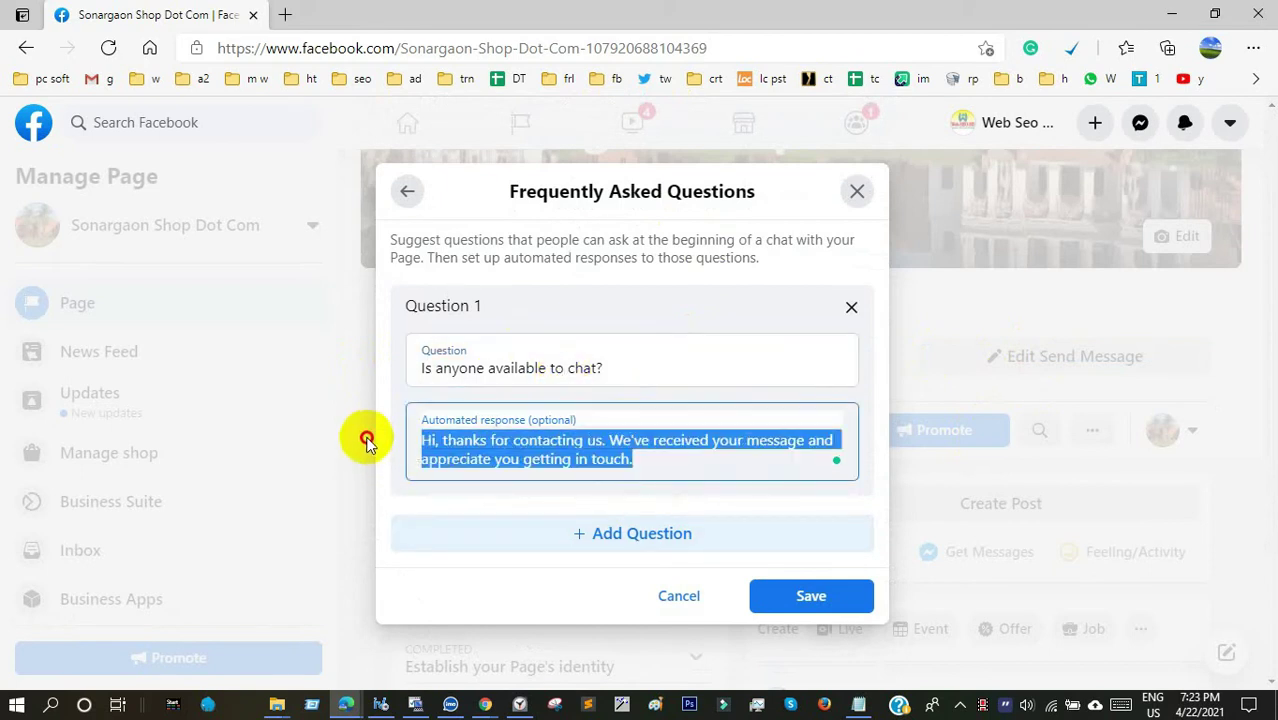
click(815, 596)
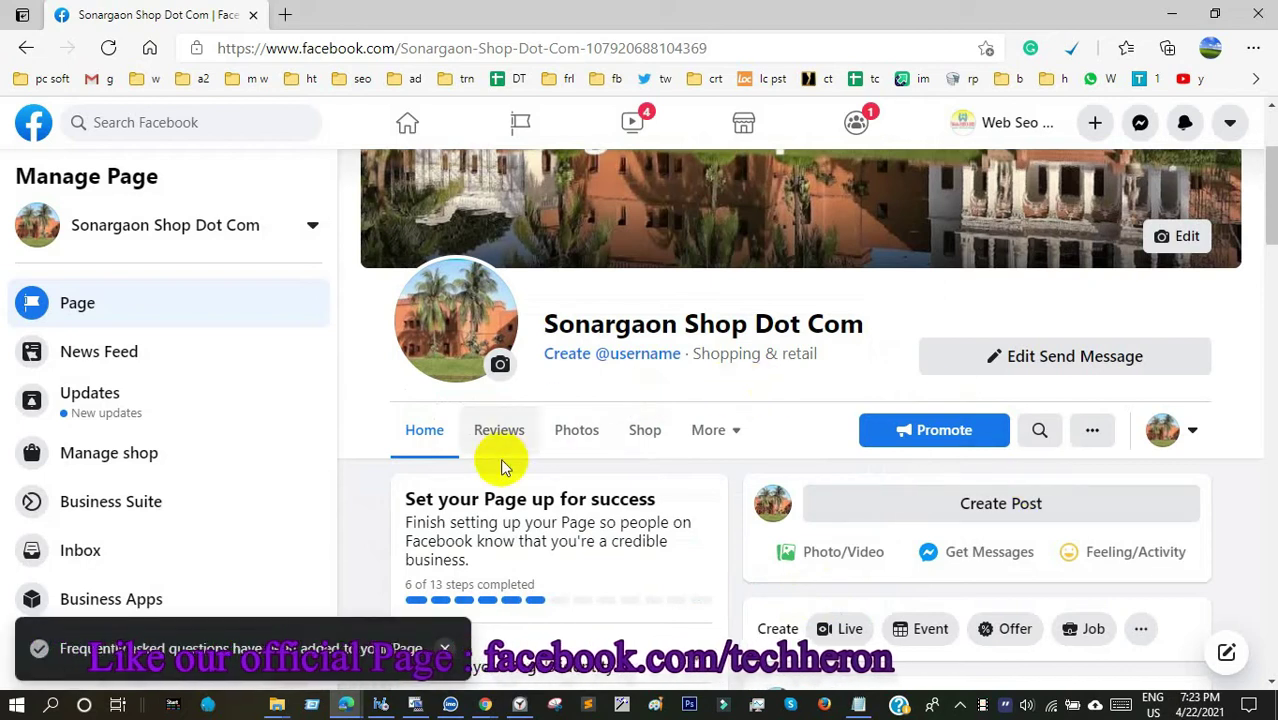
- Test the Send Message button by sending "Is anyone available to chat?", check the automated reply, and close the chat
scroll(1075, 488, up, 2)
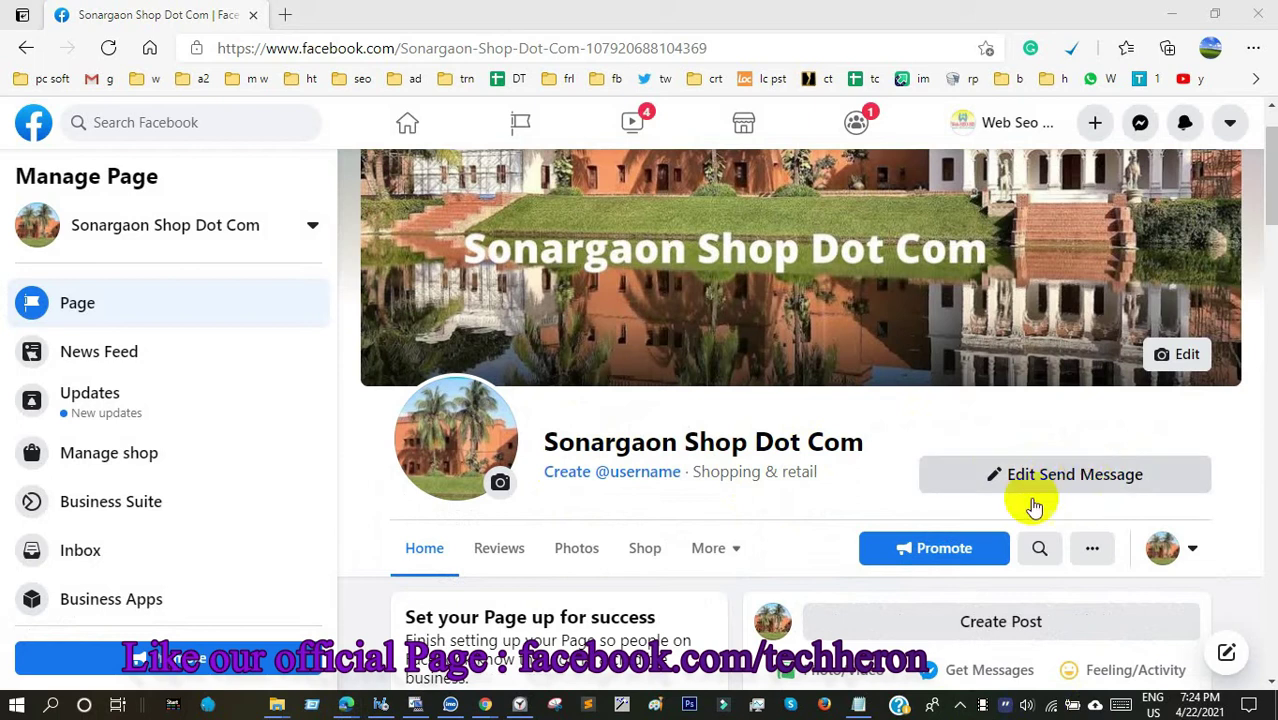
click(1085, 480)
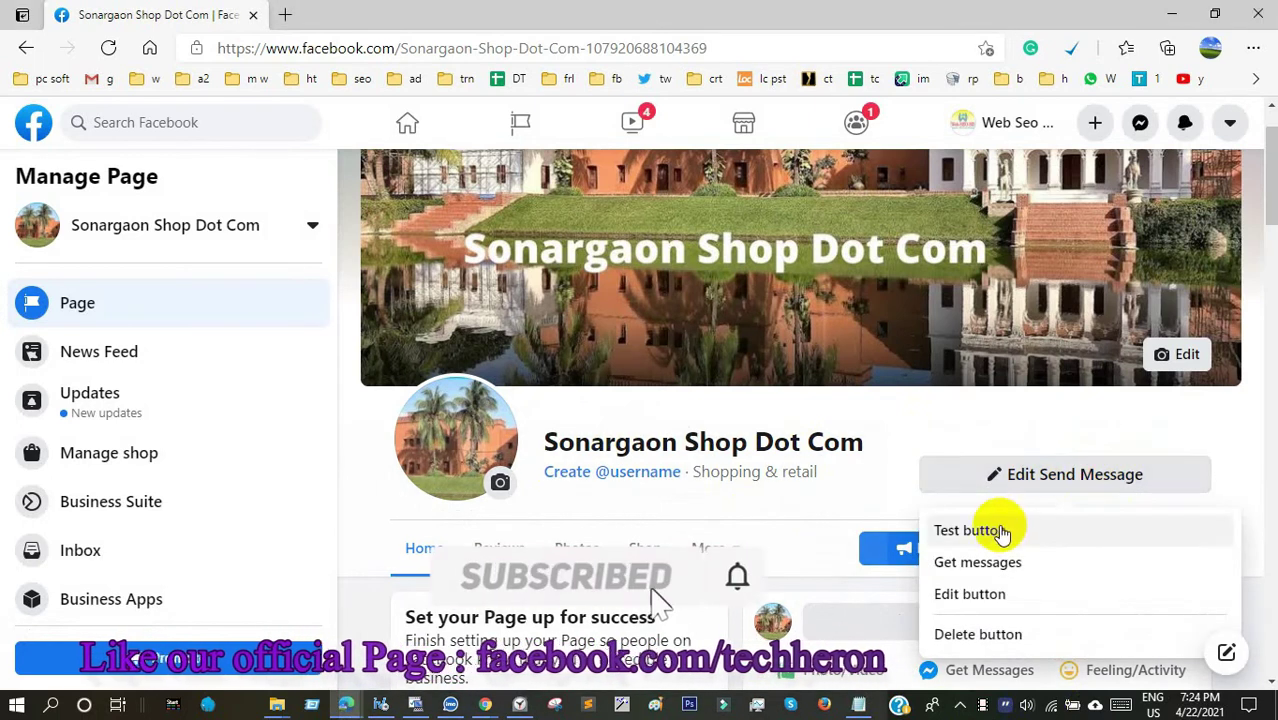
click(988, 535)
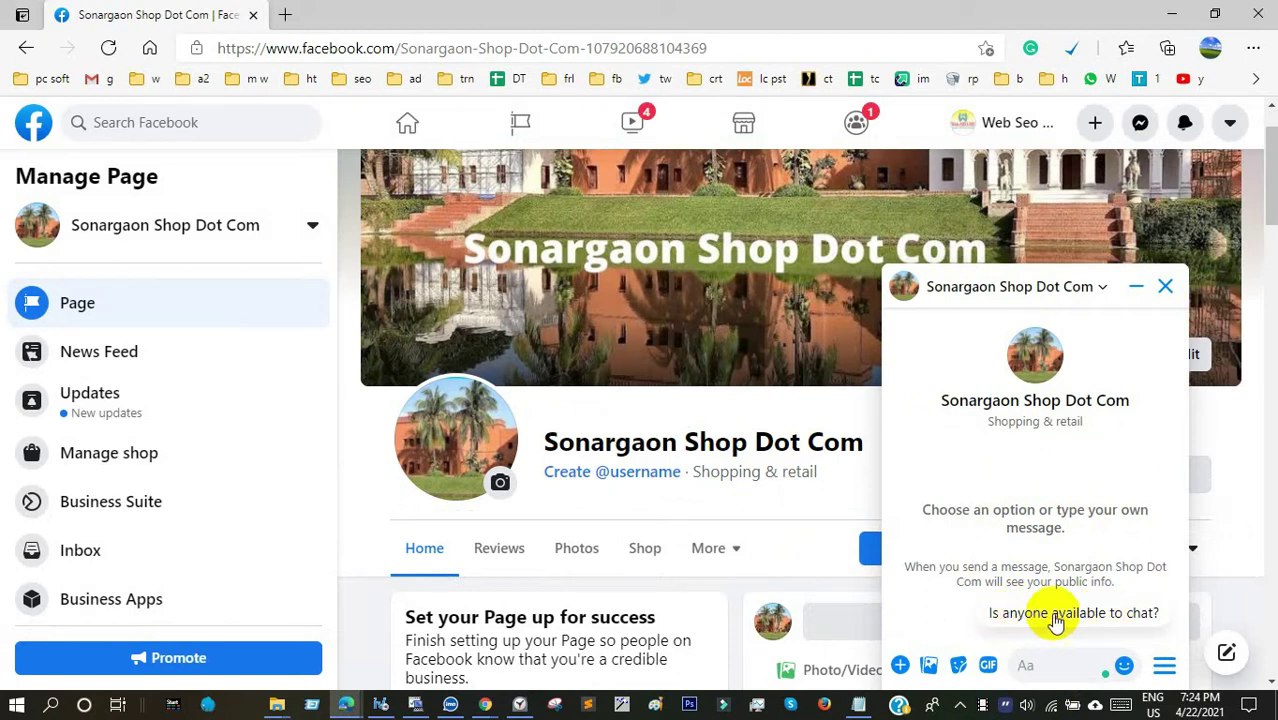
click(1088, 617)
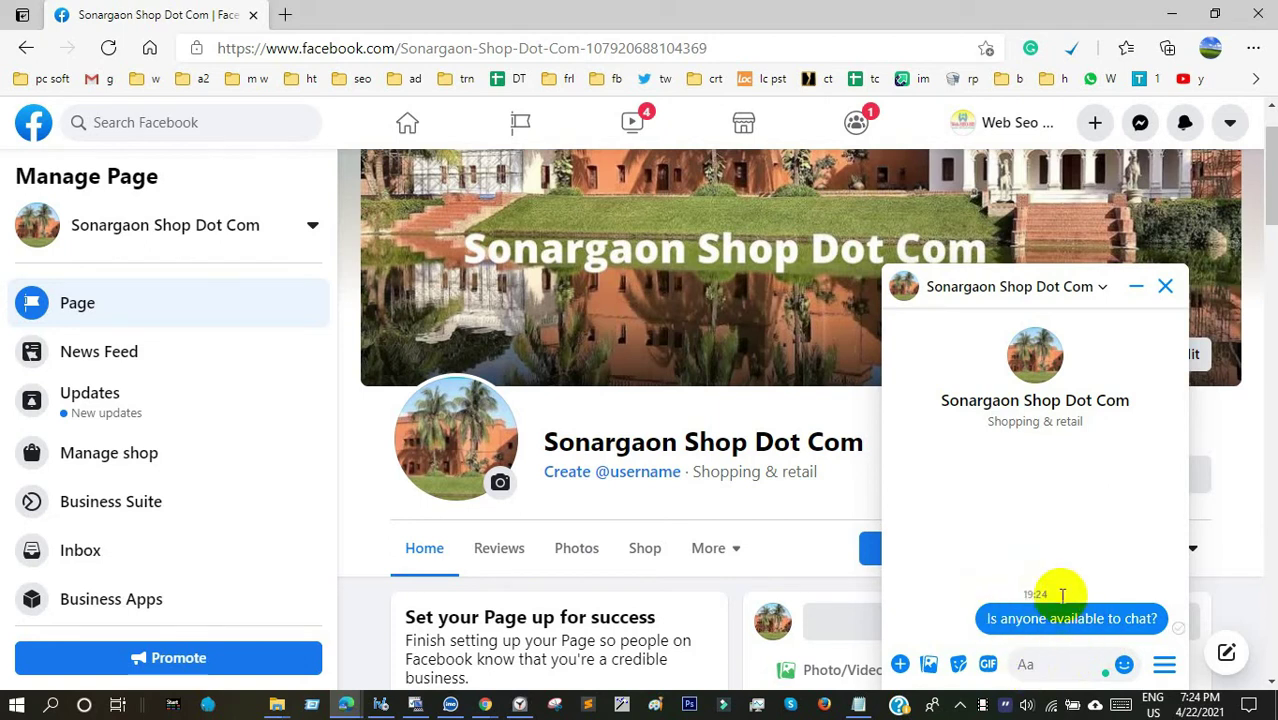
drag(937, 567, 1033, 608)
click(1013, 594)
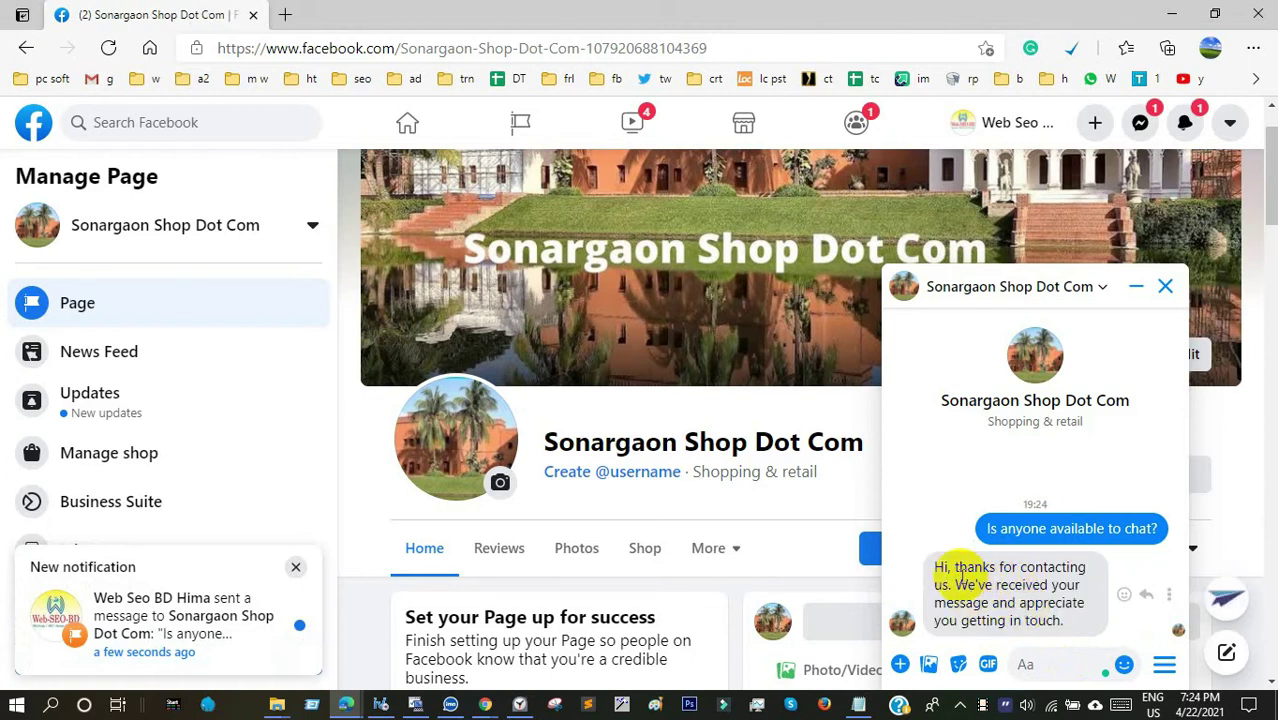
click(1168, 288)
- Try to create a page username from the copied page name "Sonargaon Shop Dot Com", and cancel the username dialog
scroll(698, 342, down, 2)
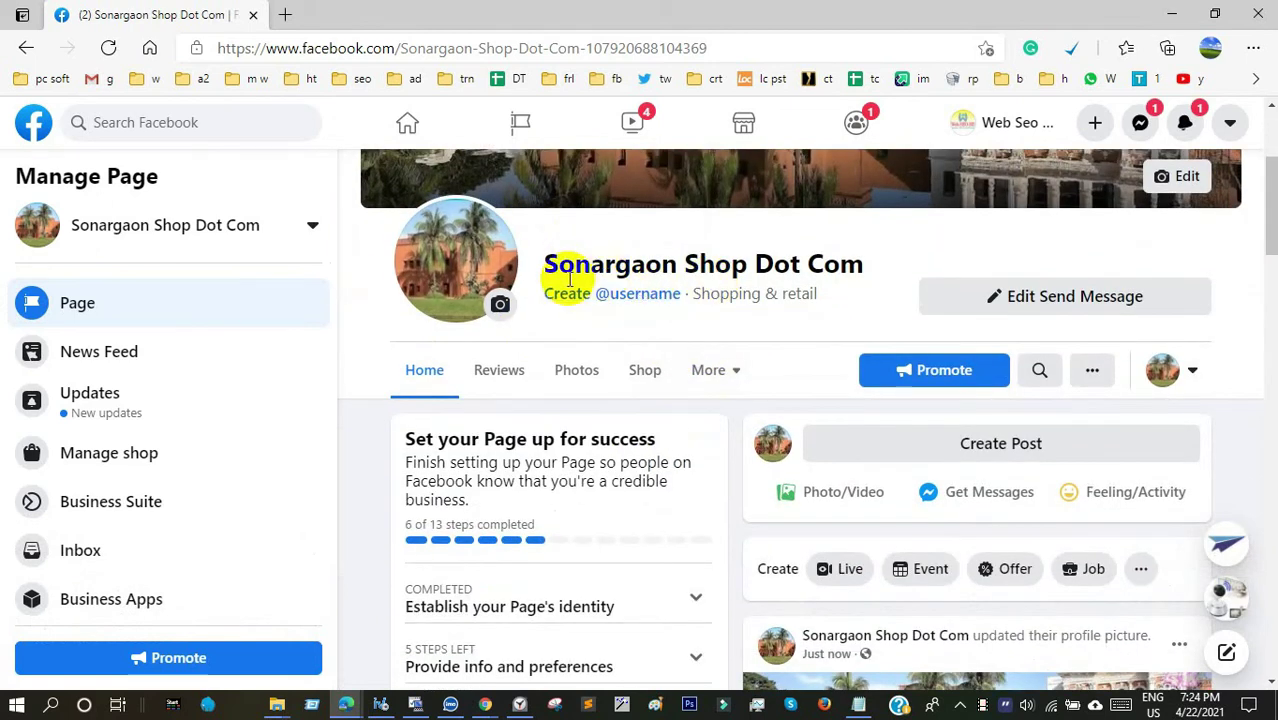
click(643, 298)
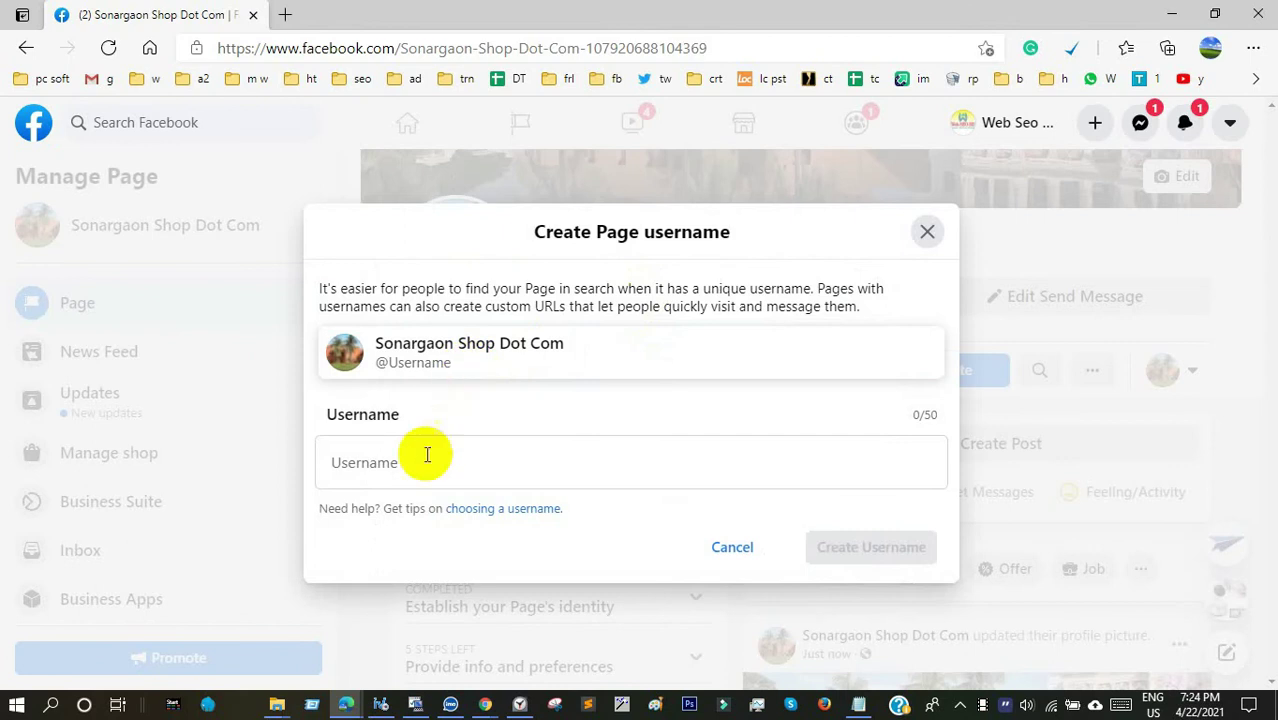
click(415, 459)
click(578, 344)
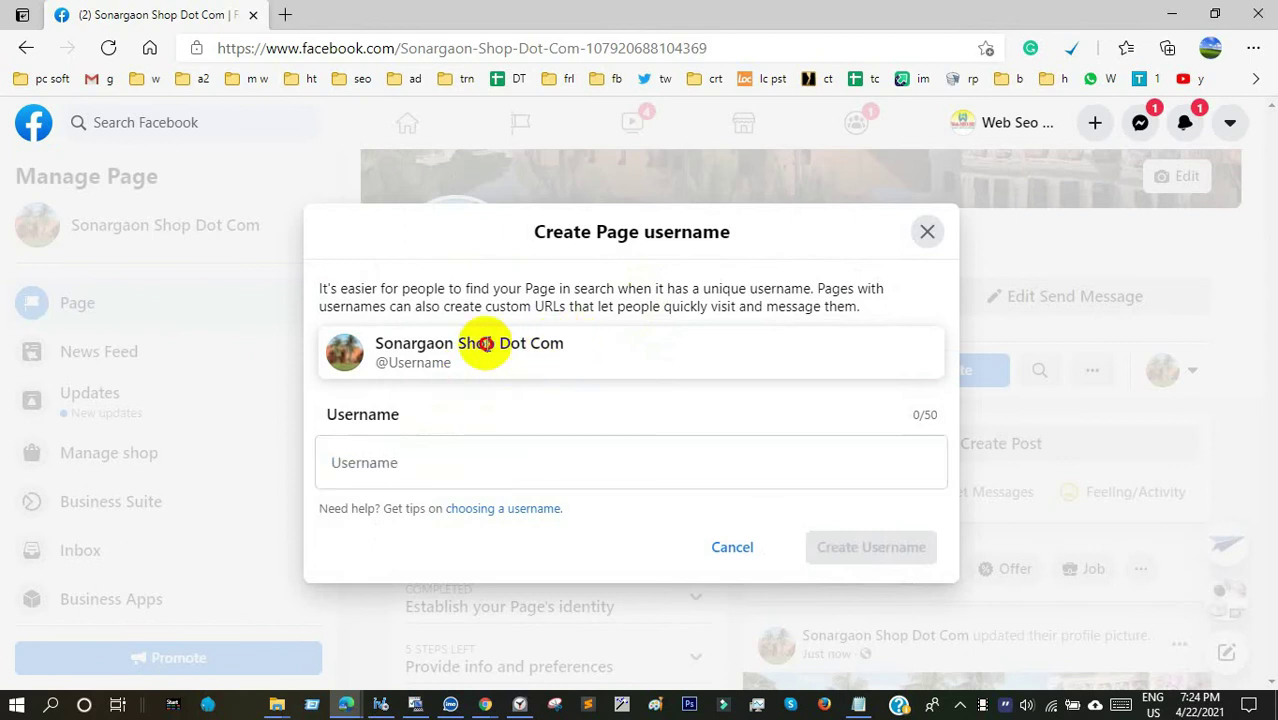
right_click(397, 352)
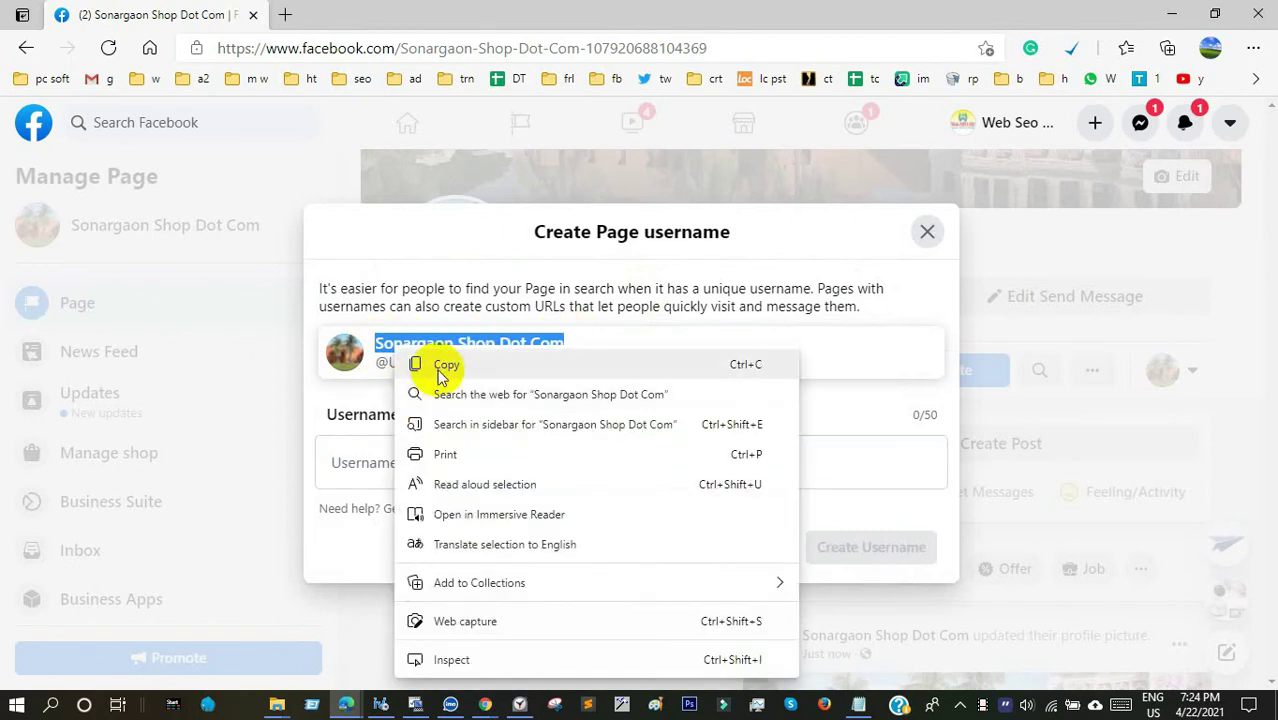
click(422, 364)
click(370, 465)
right_click(370, 465)
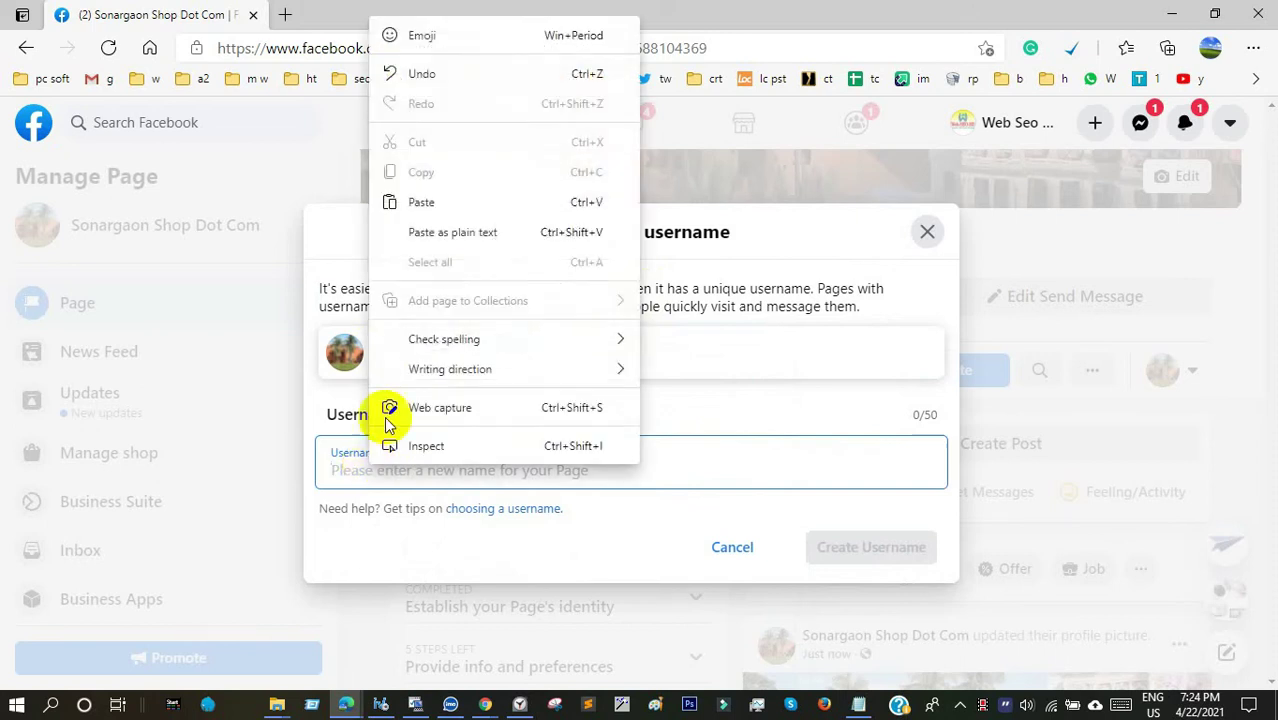
click(425, 200)
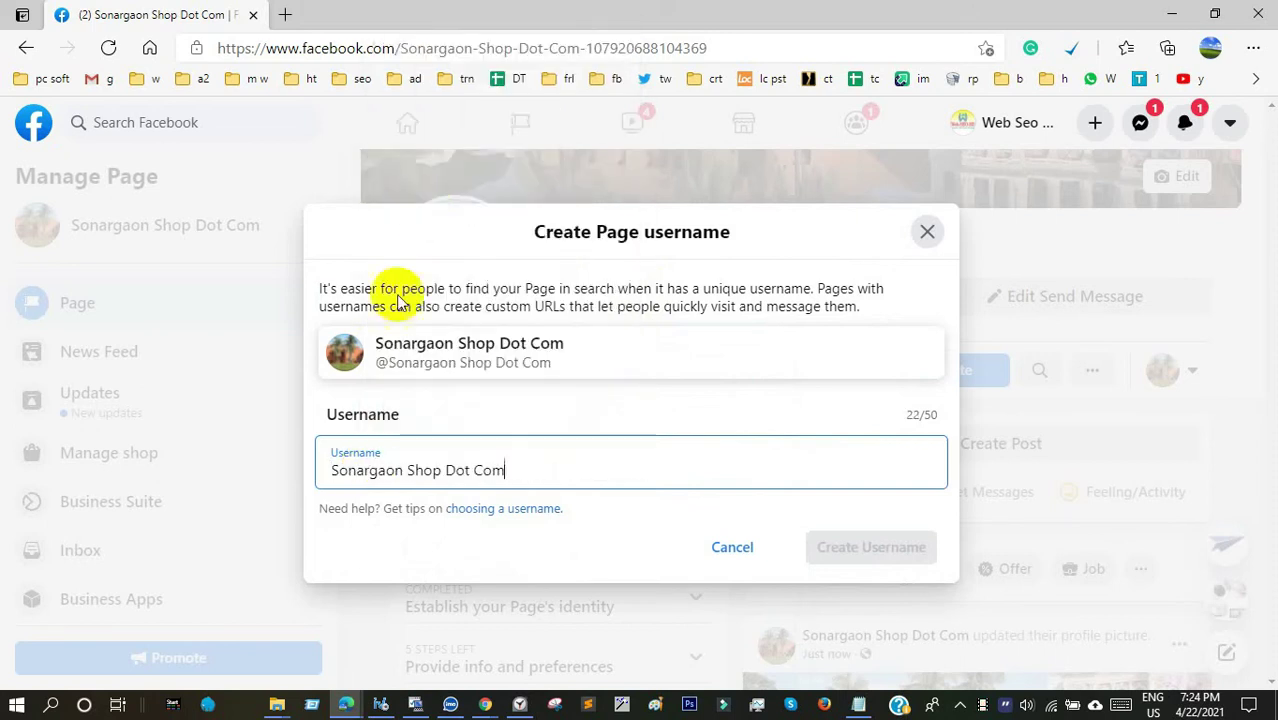
click(983, 706)
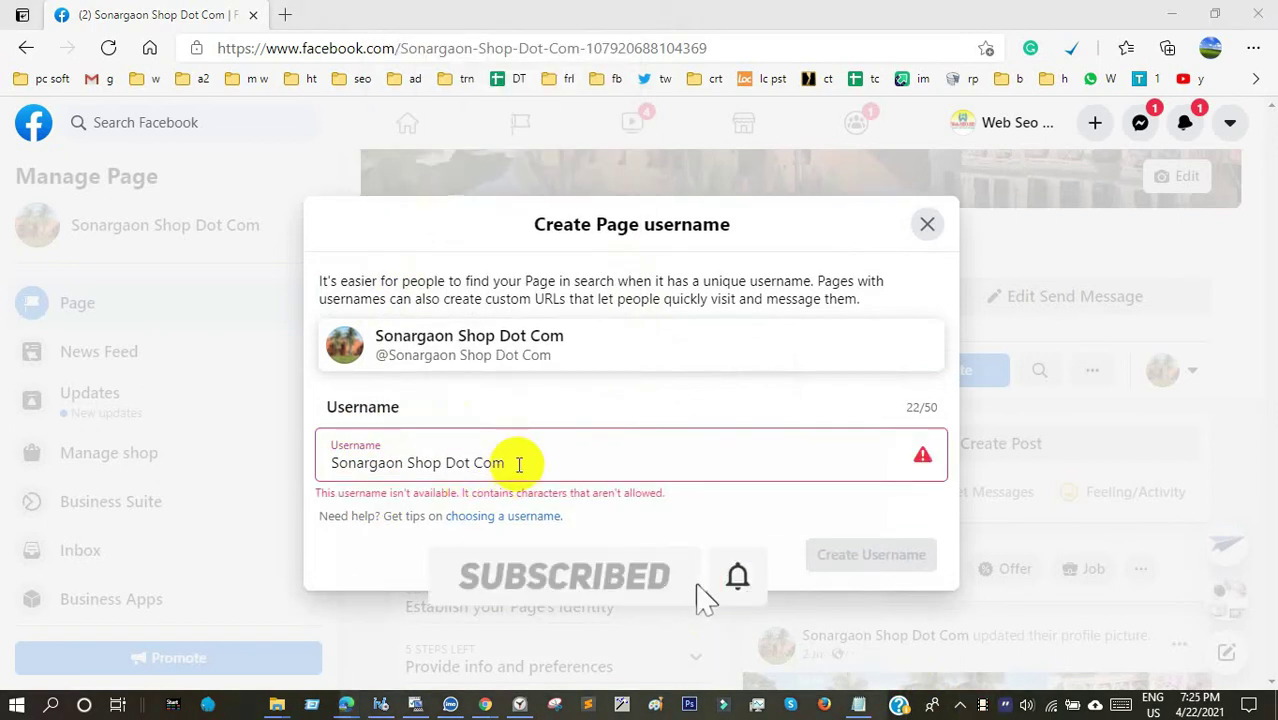
click(442, 466)
drag(505, 470, 320, 473)
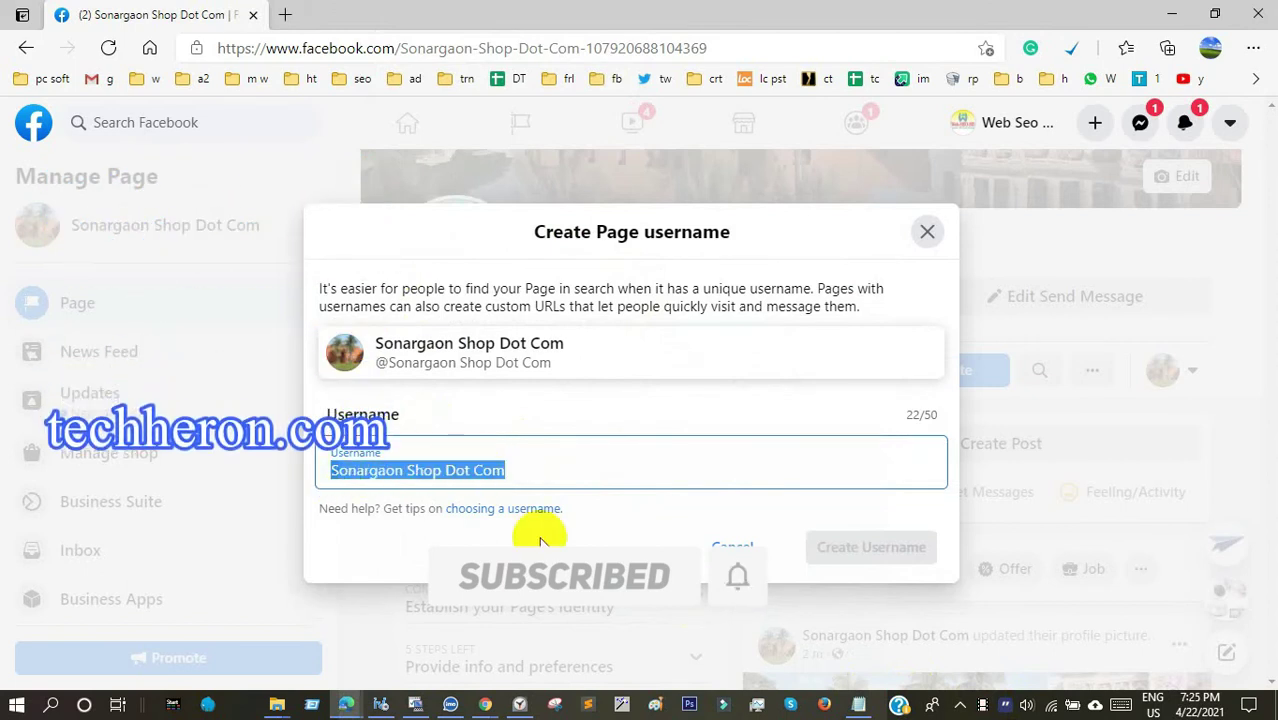
click(739, 552)
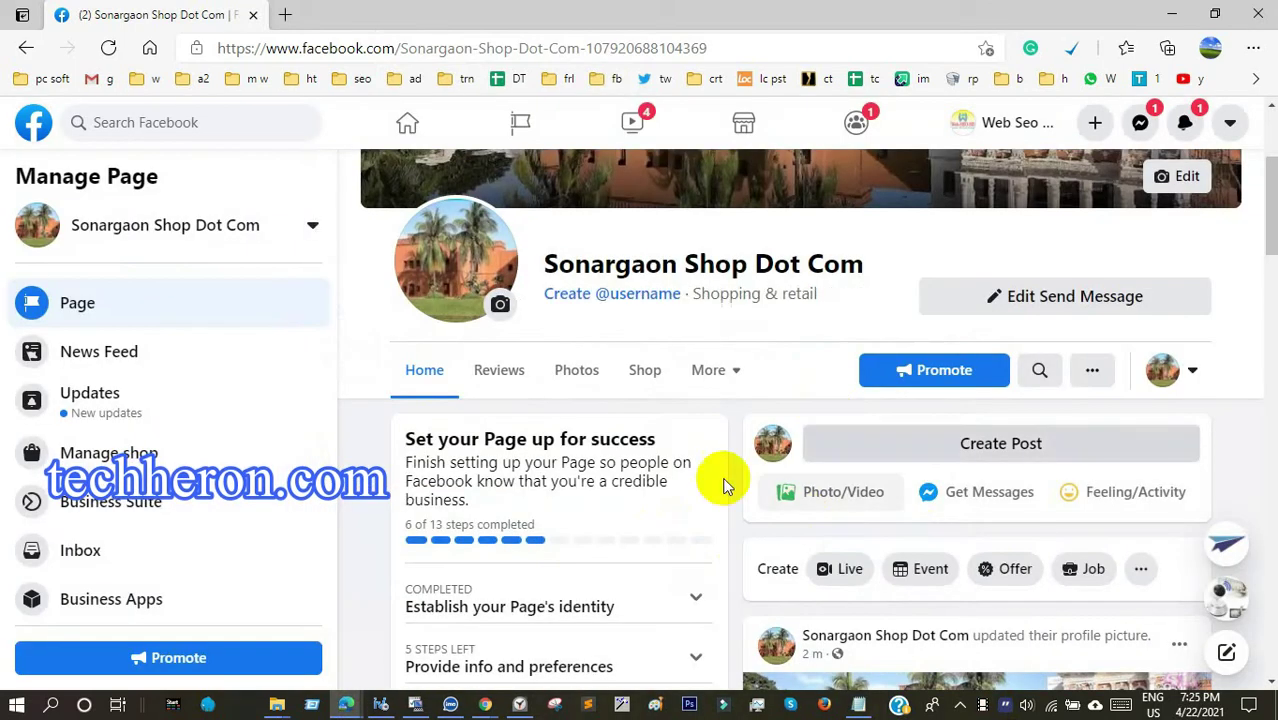
- Look over the page's setup checklist and the full list of friends to invite, and close it without sending invitations
scroll(1053, 391, down, 2)
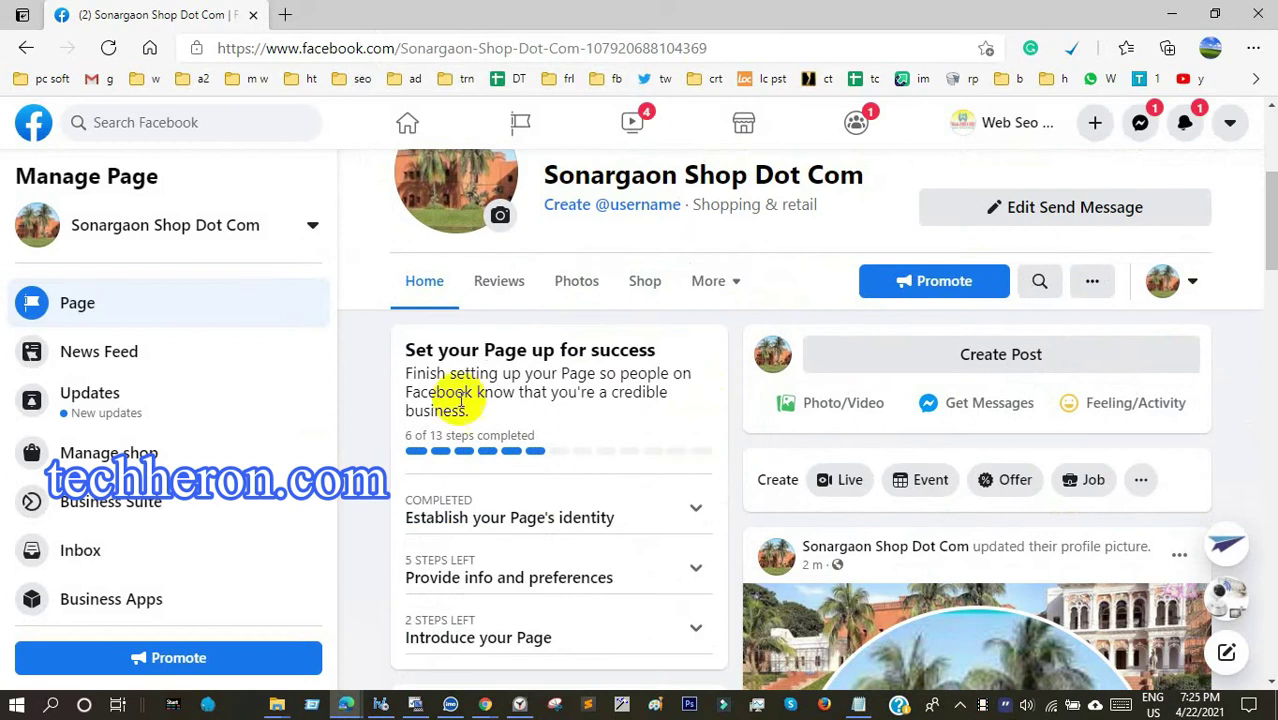
scroll(800, 460, down, 5)
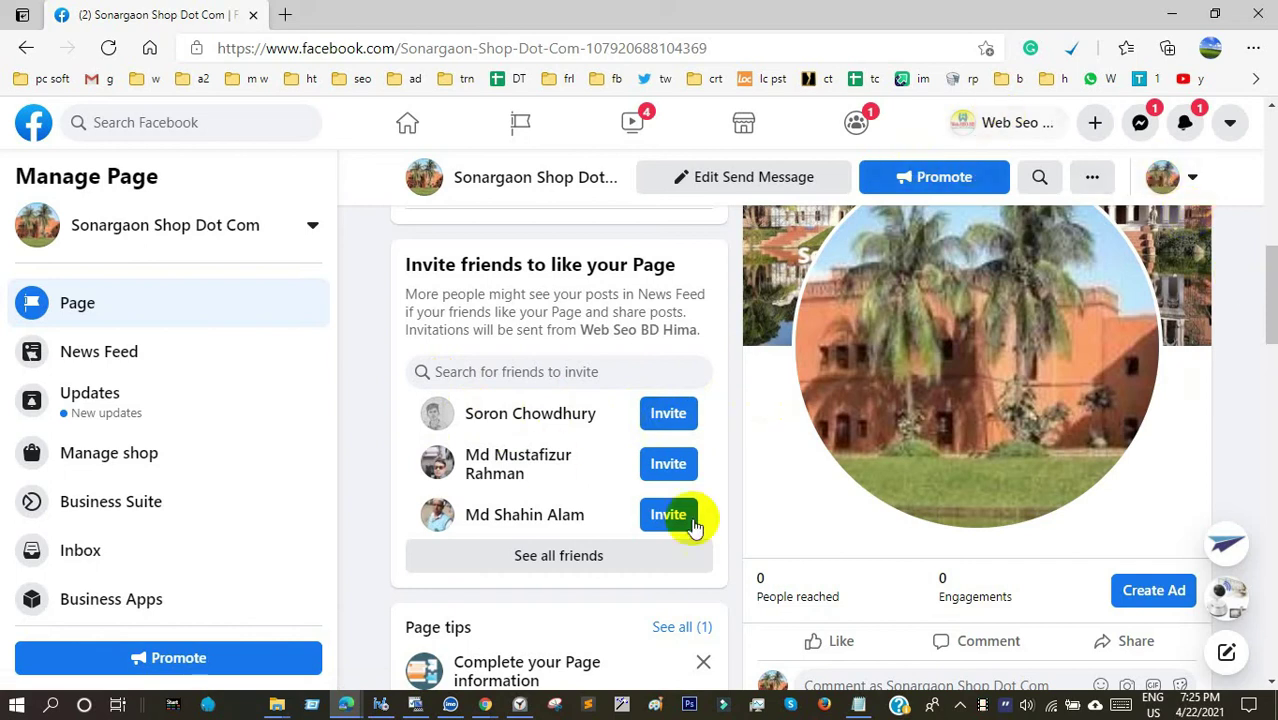
click(587, 558)
scroll(633, 436, down, 2)
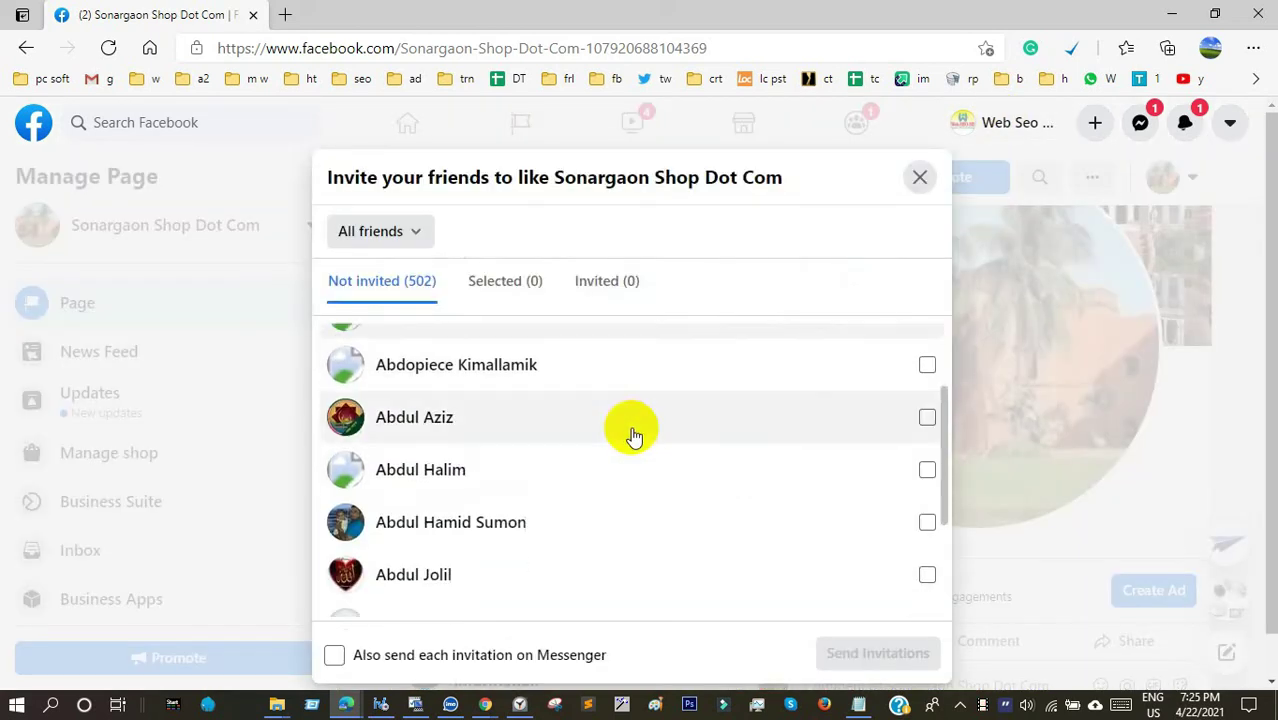
scroll(633, 450, down, 3)
scroll(640, 505, up, 5)
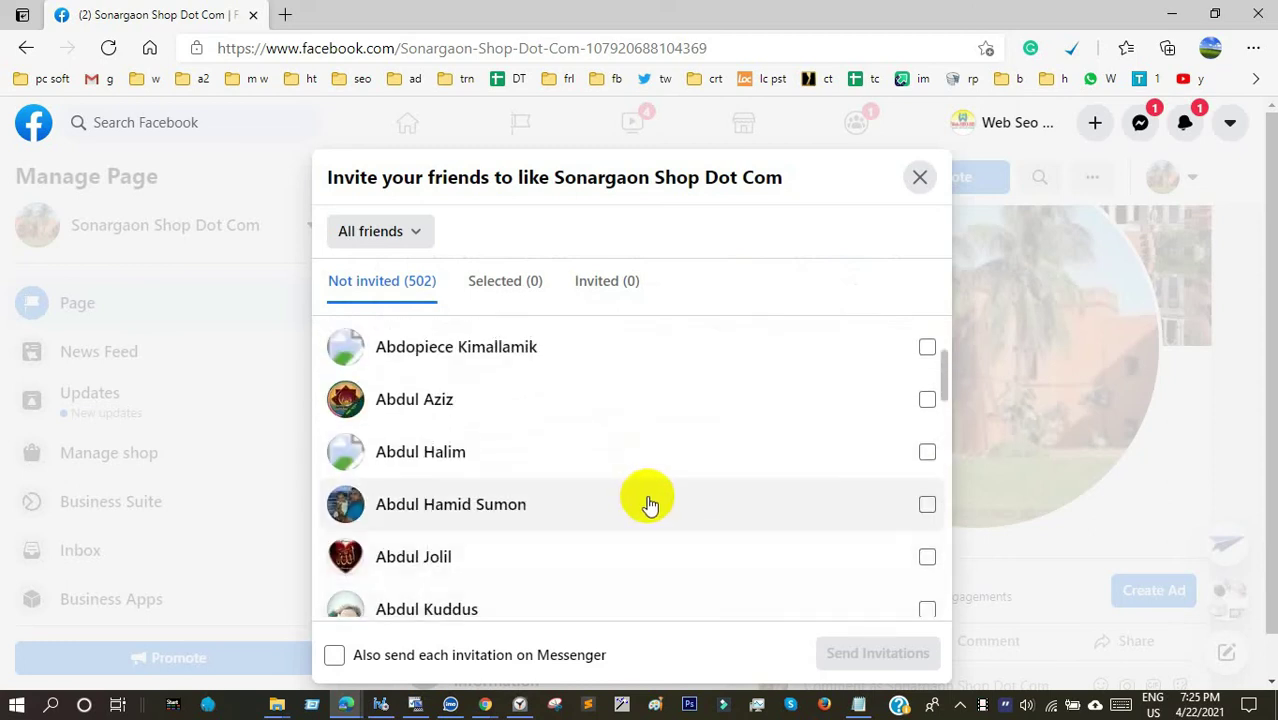
click(921, 177)
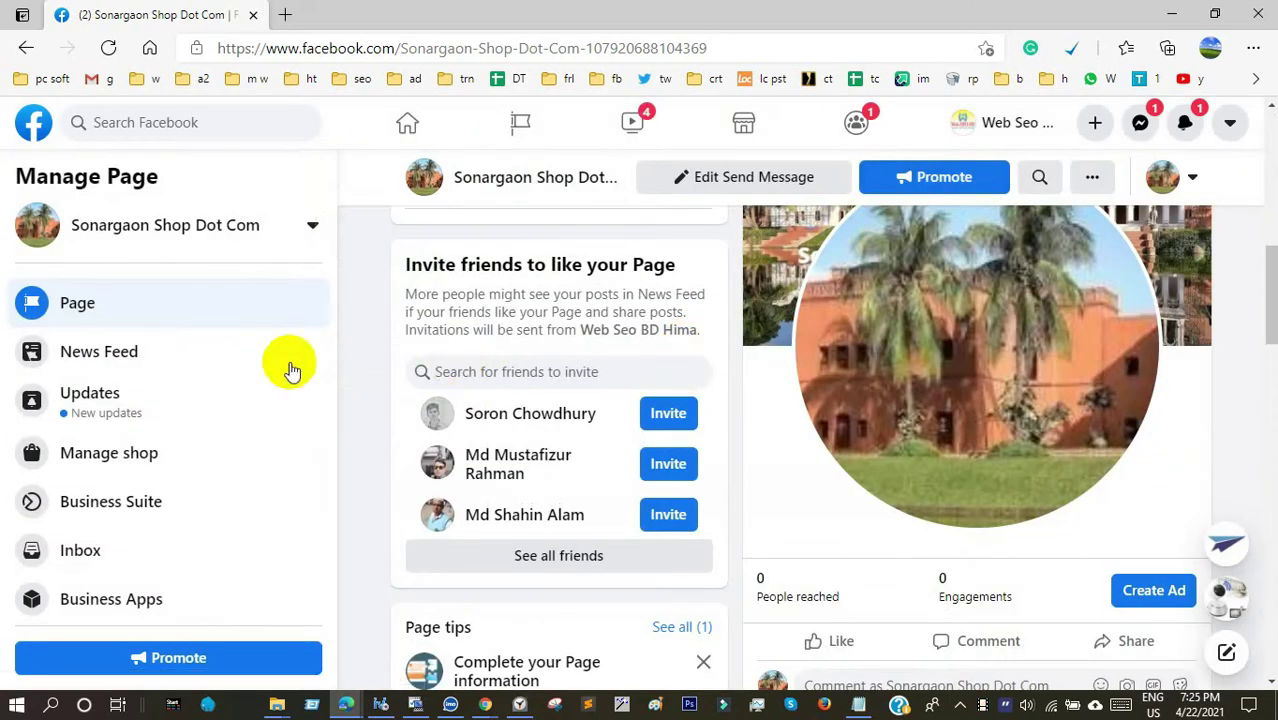
- Open the page settings, look through their sections, and open Page roles
scroll(107, 370, down, 3)
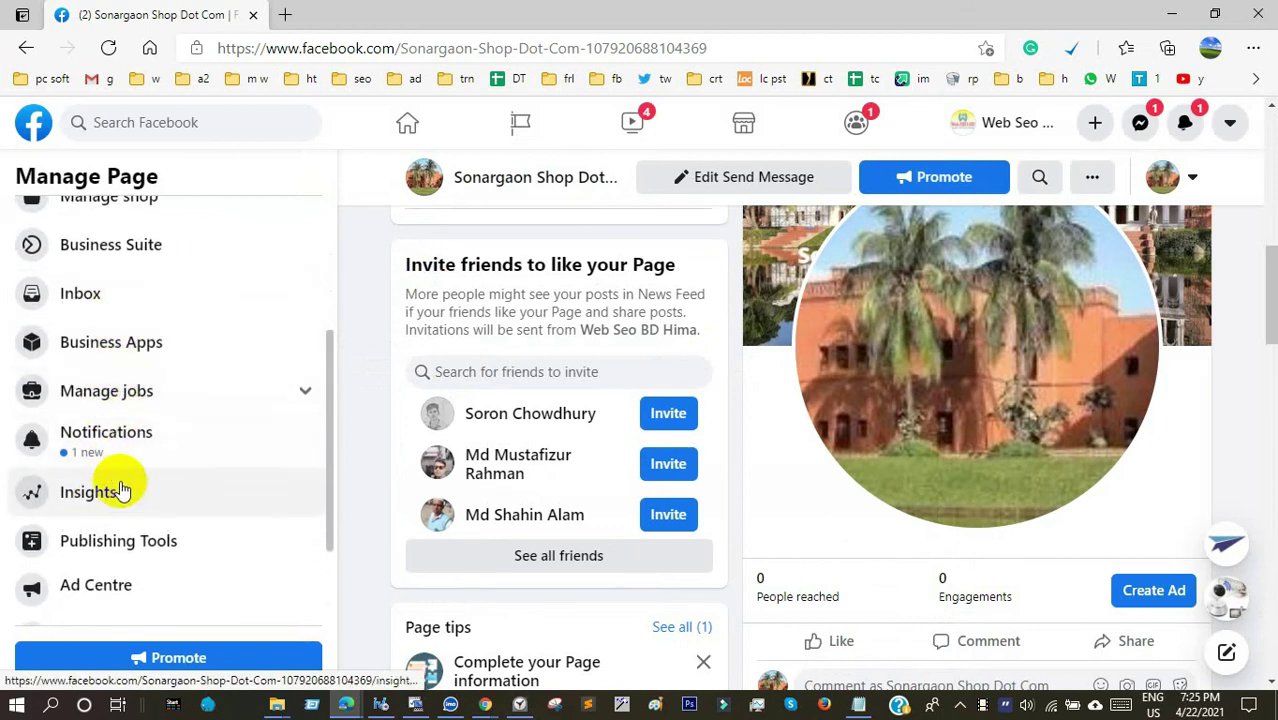
scroll(120, 491, down, 2)
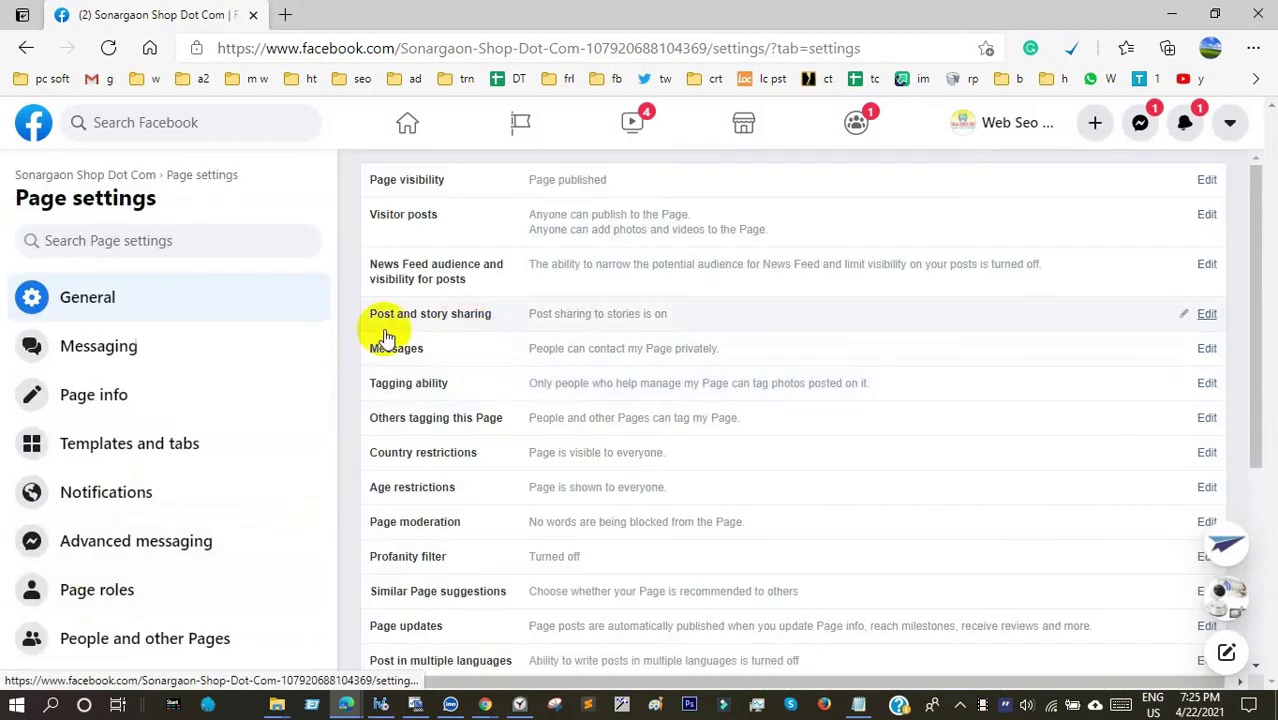
scroll(157, 456, down, 5)
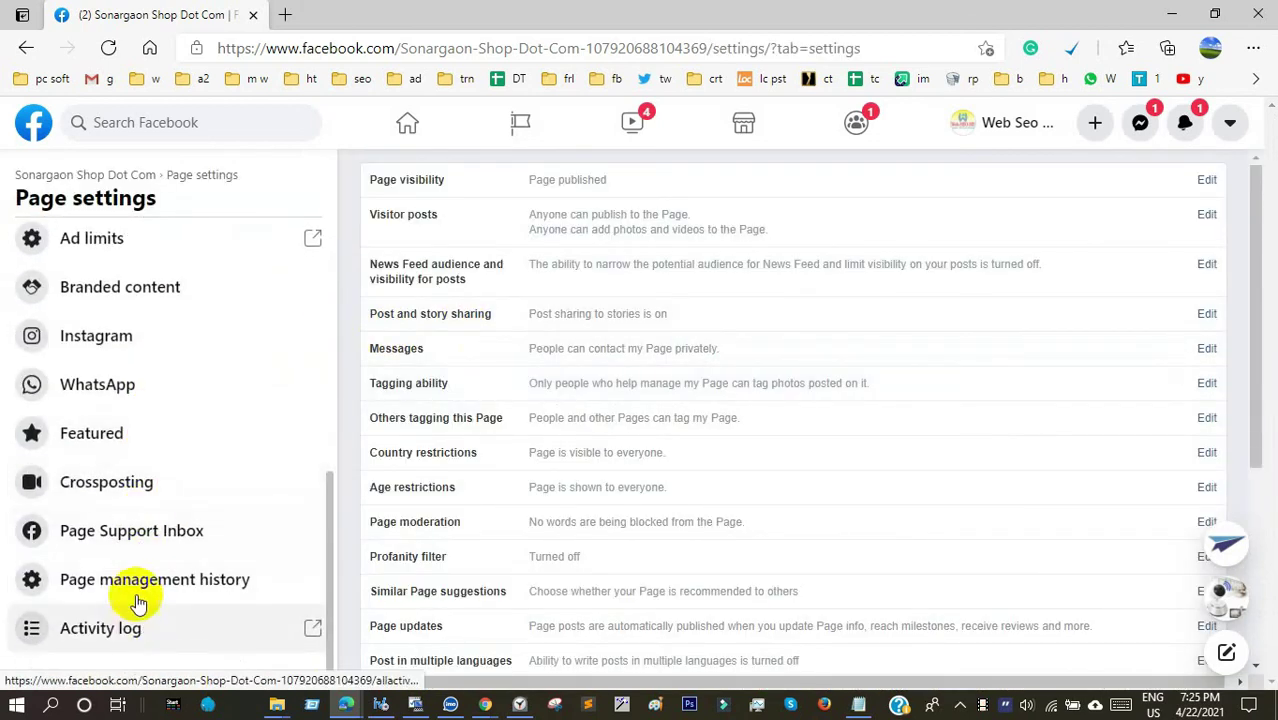
scroll(138, 600, up, 3)
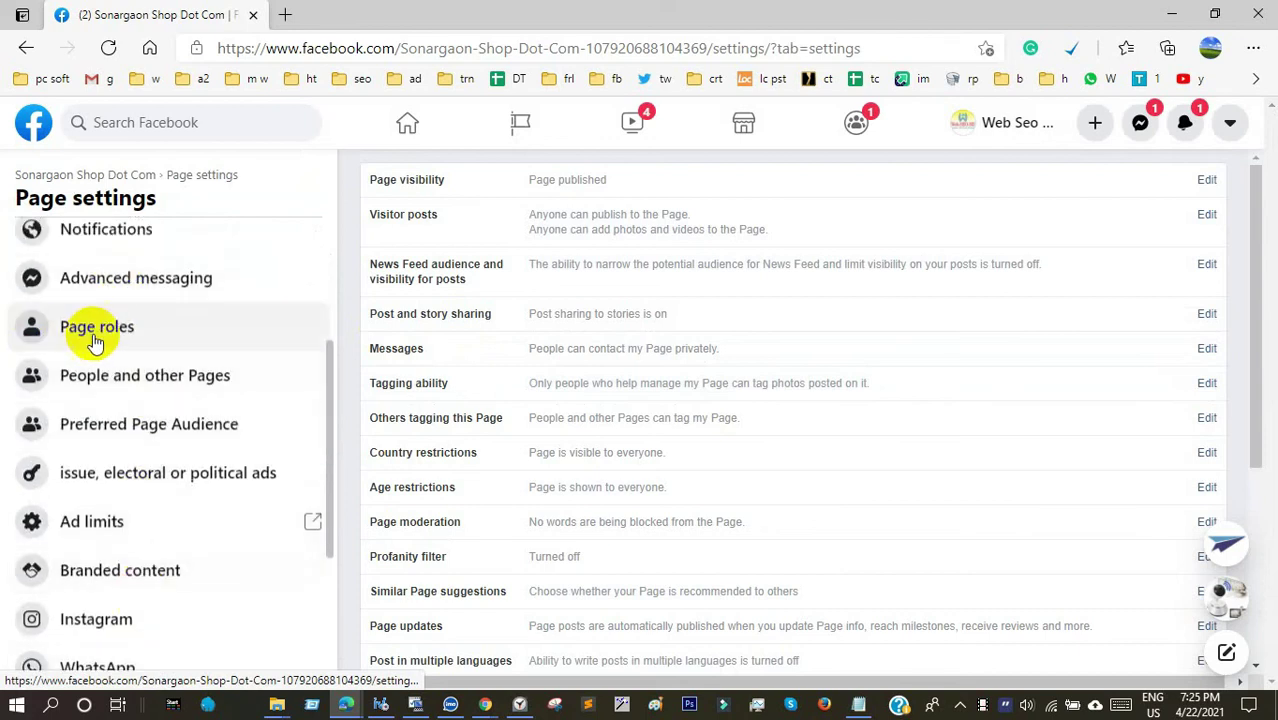
click(98, 337)
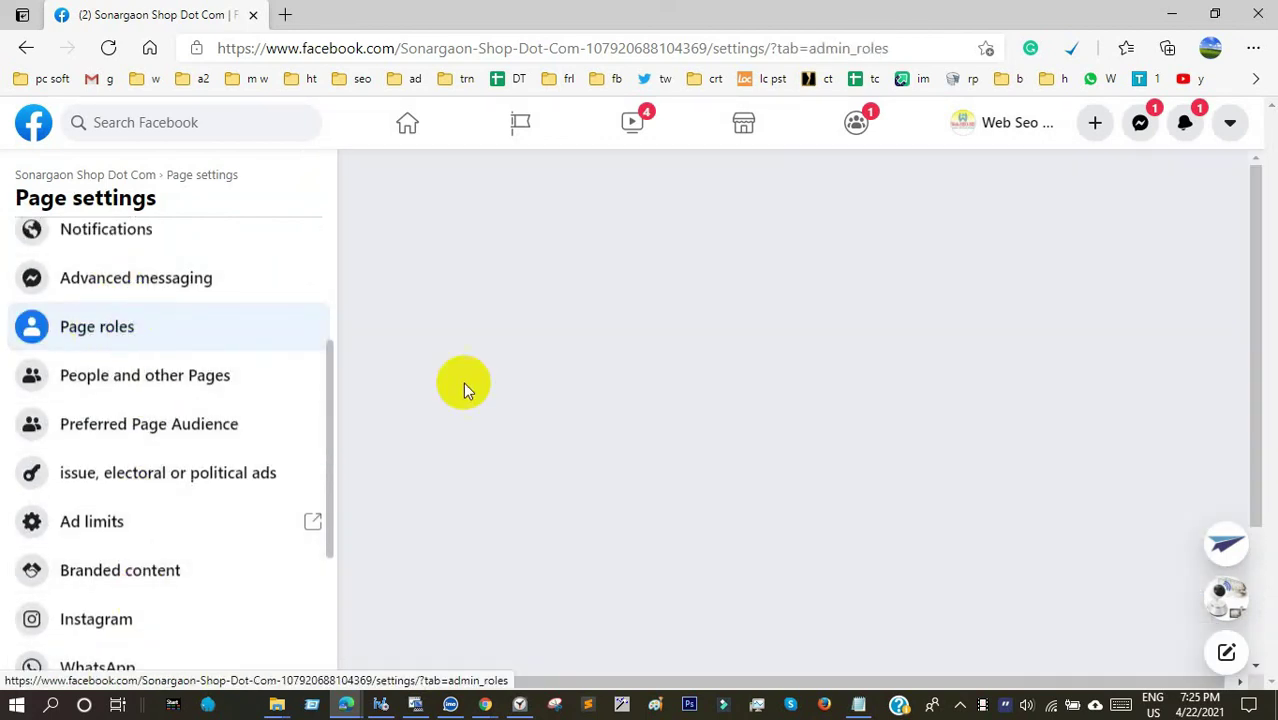
- Review the Page roles settings, including the section for assigning a new role and the existing page roles
scroll(826, 435, down, 2)
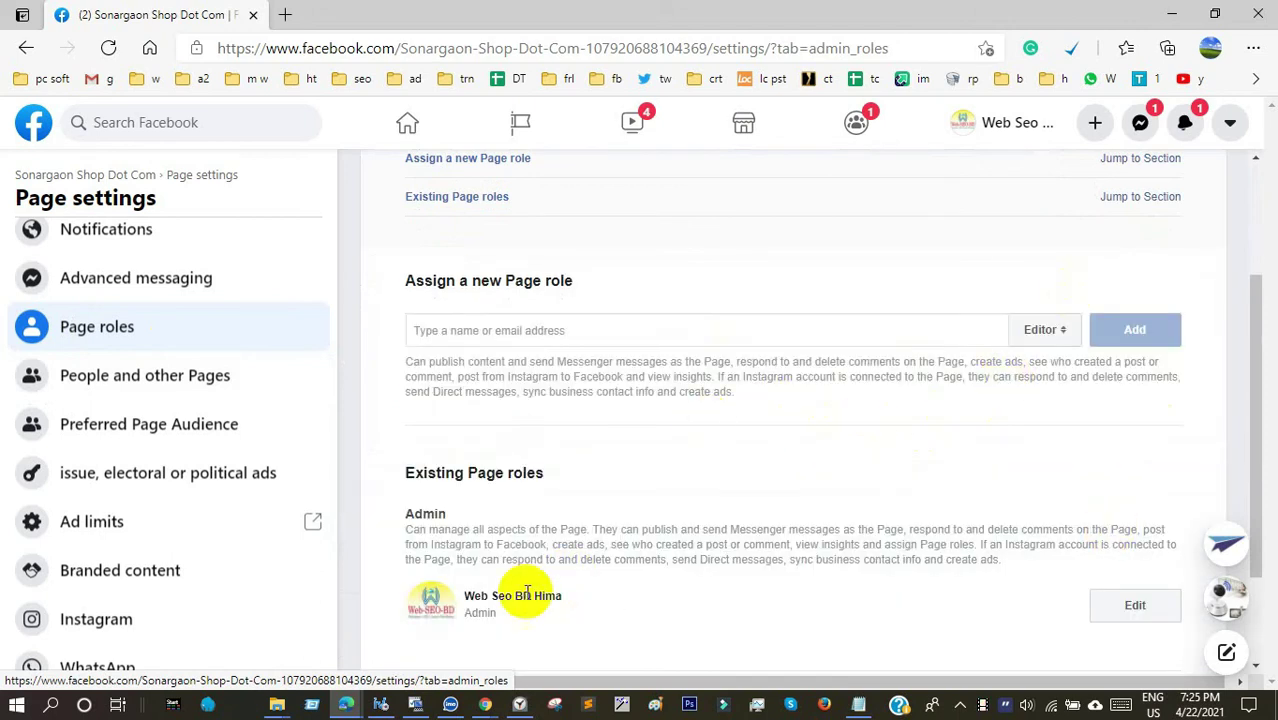
scroll(533, 585, down, 1)
scroll(536, 579, up, 3)
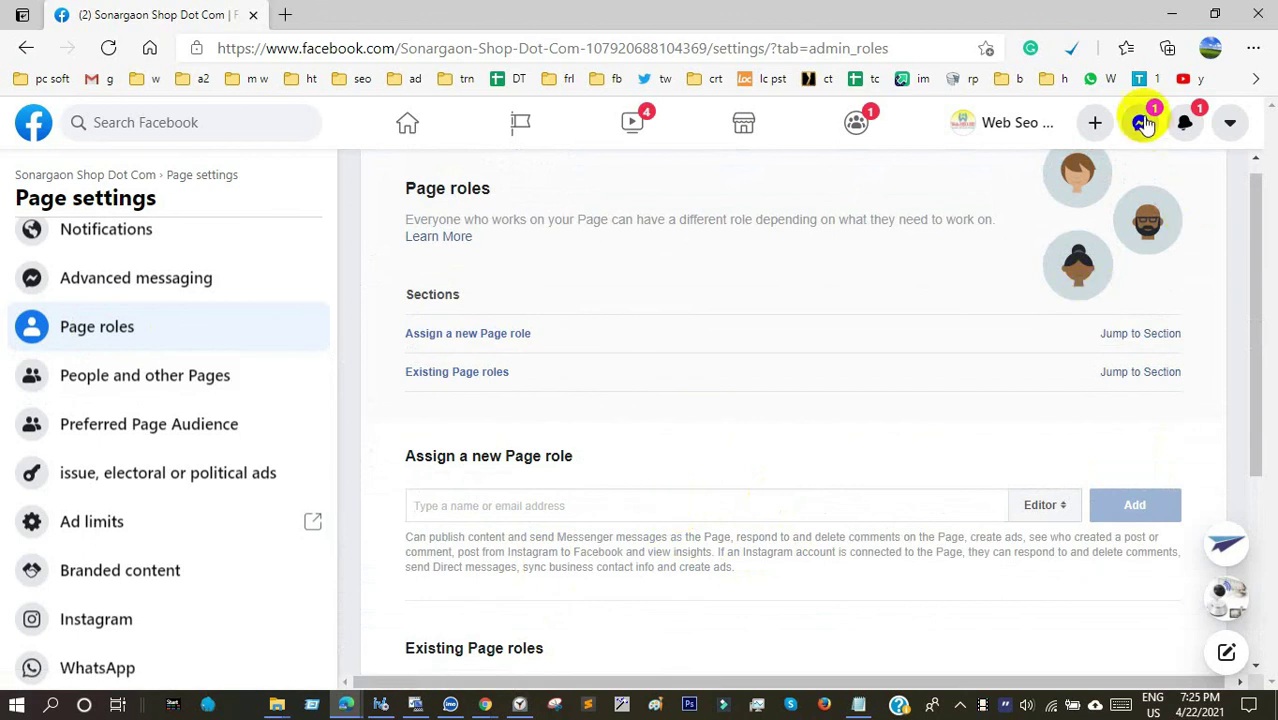
scroll(696, 437, down, 2)
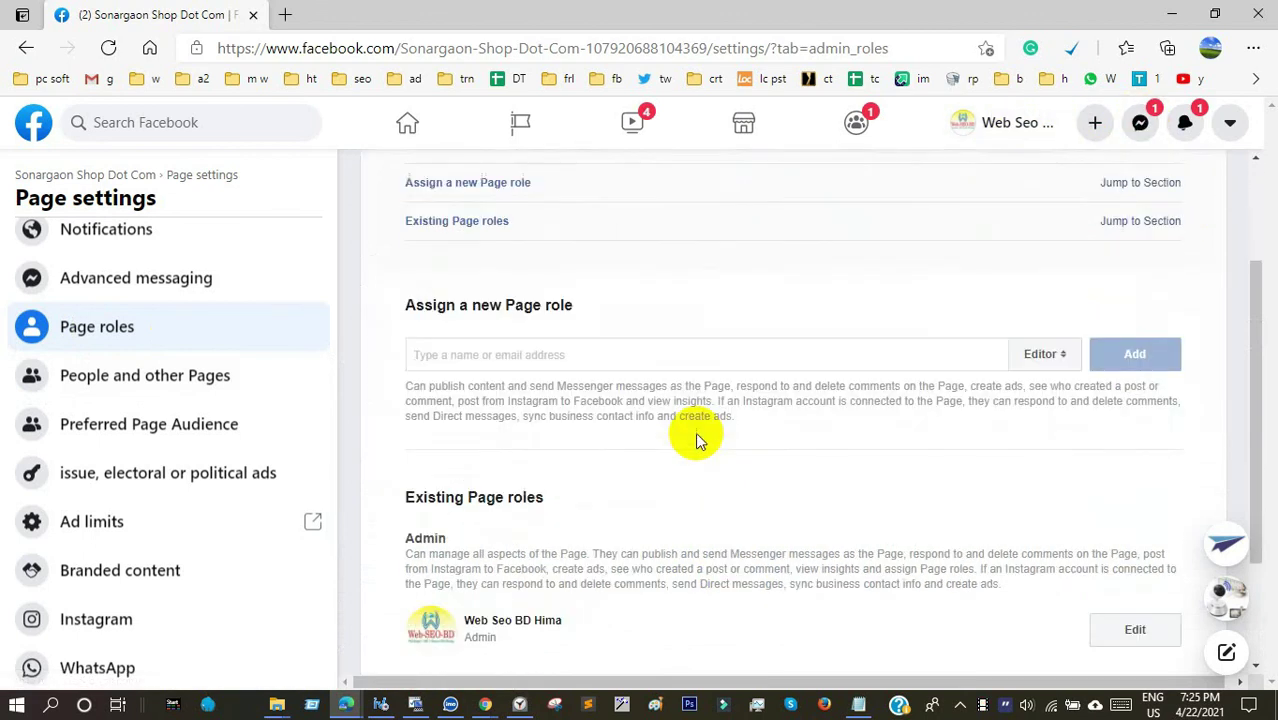
scroll(608, 448, up, 2)
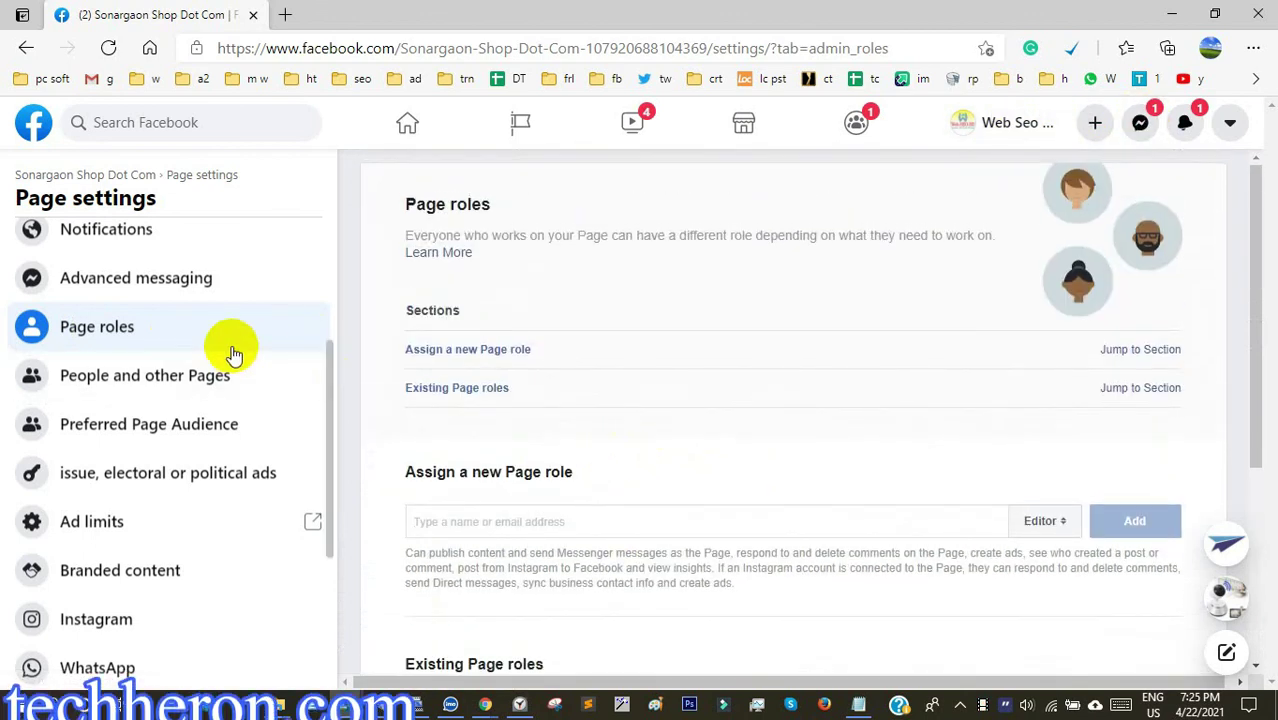
- Return from the page settings to the Sonargaon Shop Dot Com page and look over its finished layout
click(108, 178)
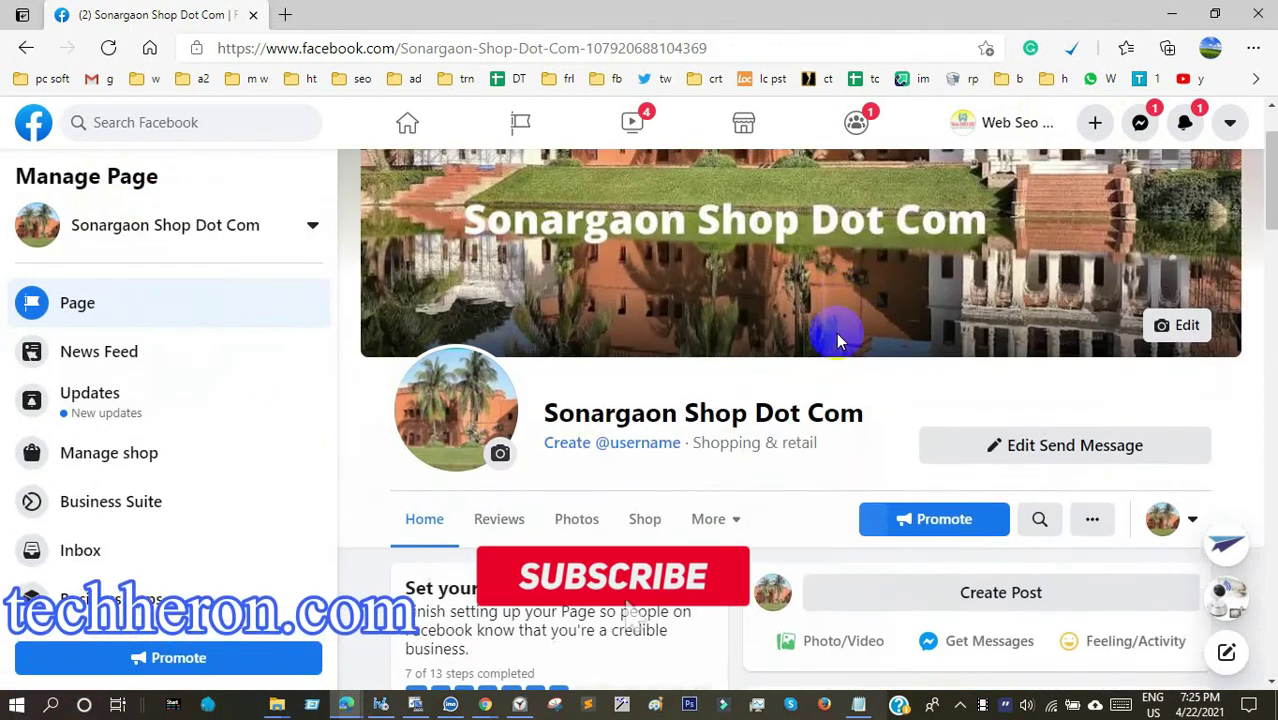
scroll(836, 337, down, 5)
scroll(841, 360, down, 3)
scroll(841, 350, up, 9)
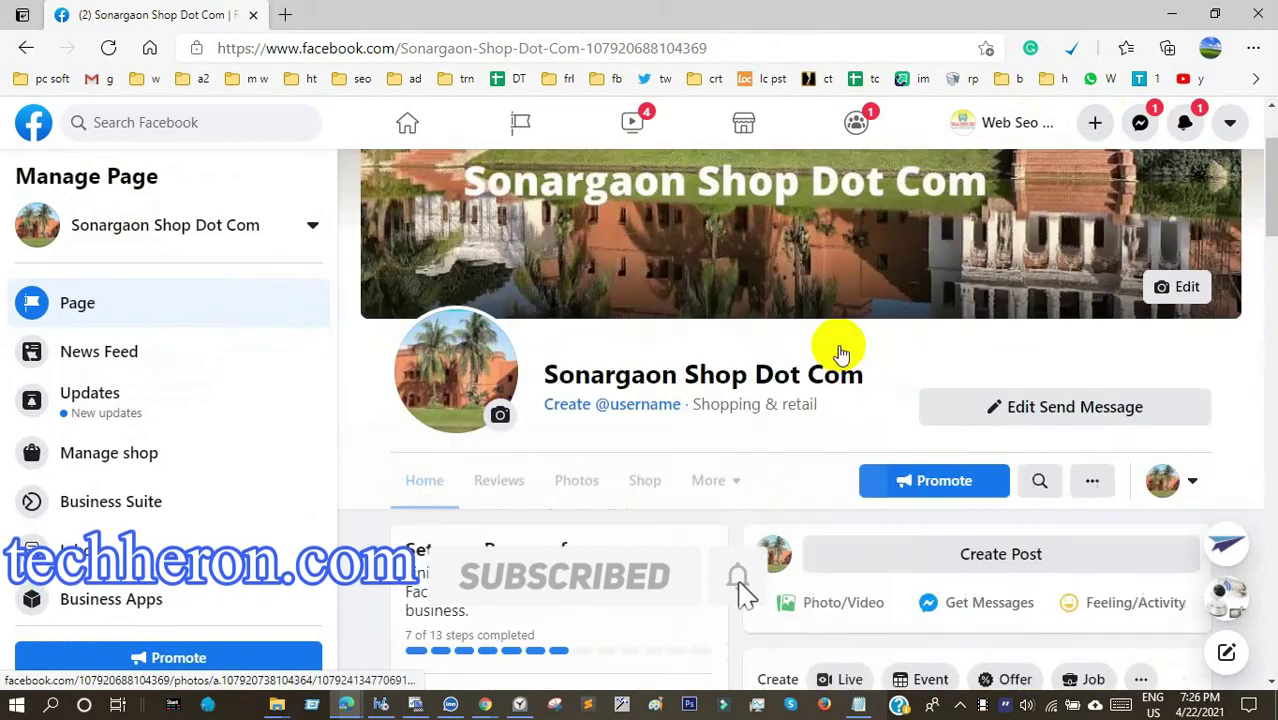